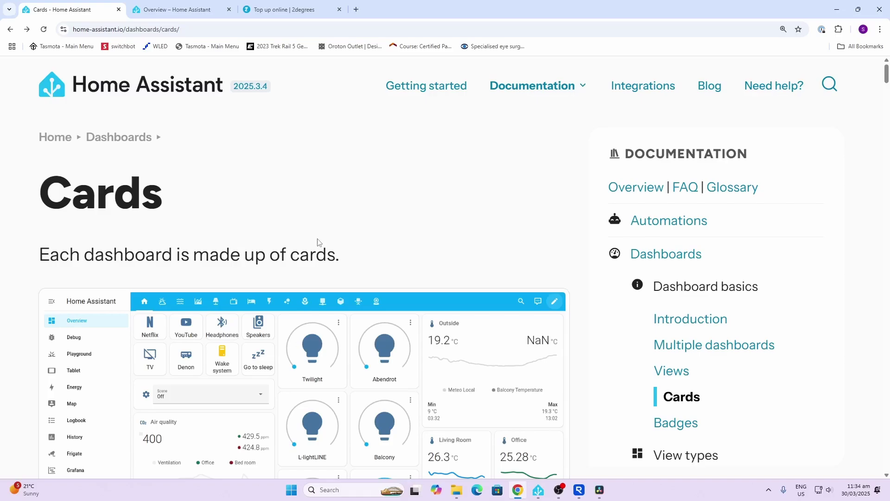
Go to the Home Assistant overview and open the Settings > Dashboards page.
scroll(302, 203, down, 3)
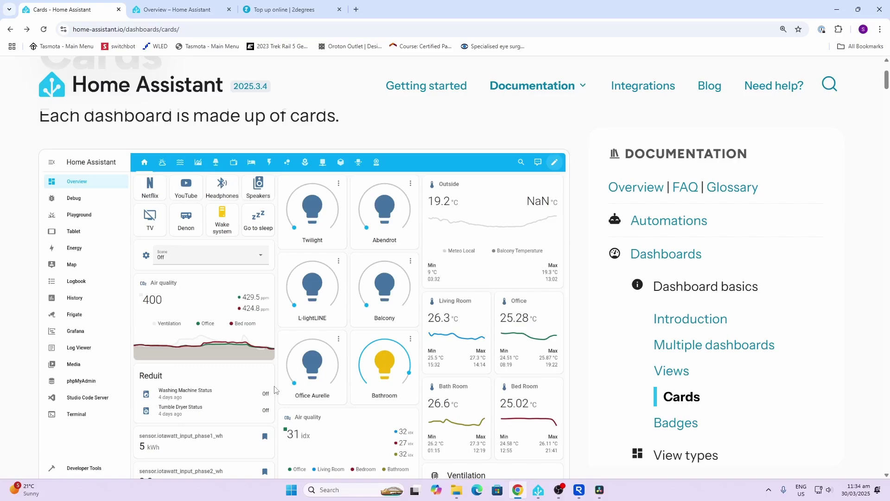
scroll(275, 390, down, 1)
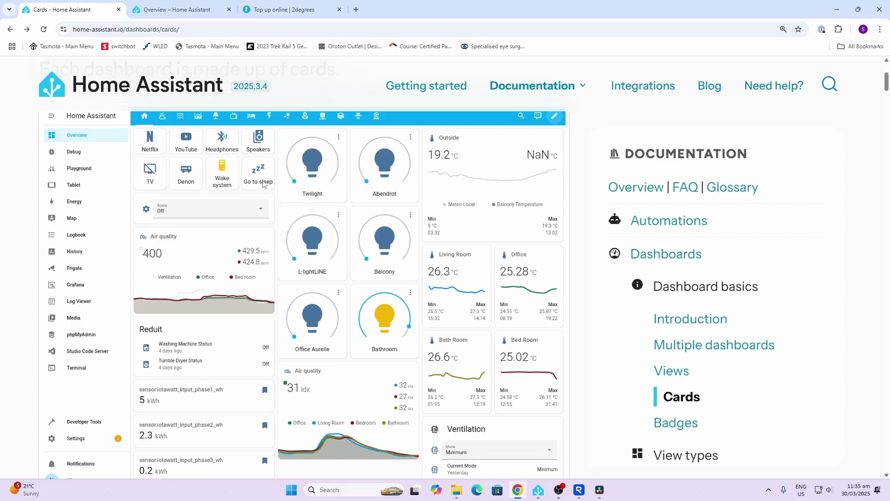
scroll(278, 217, down, 8)
scroll(278, 217, down, 3)
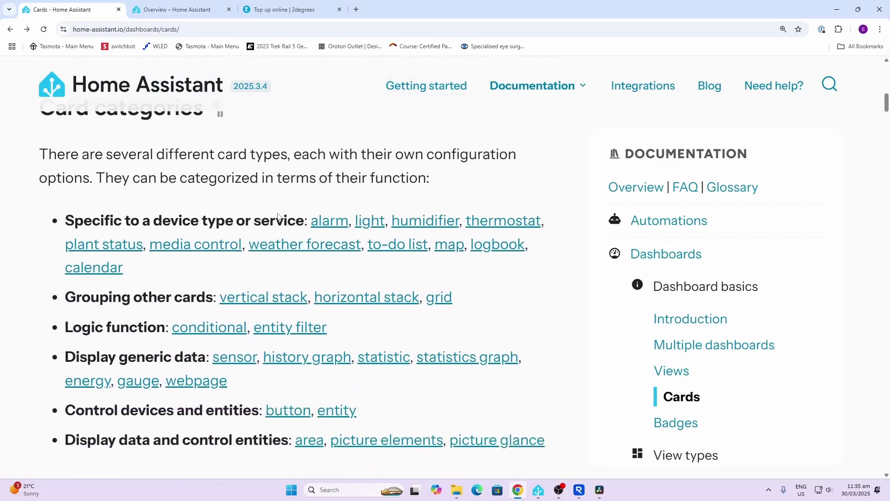
scroll(278, 214, up, 2)
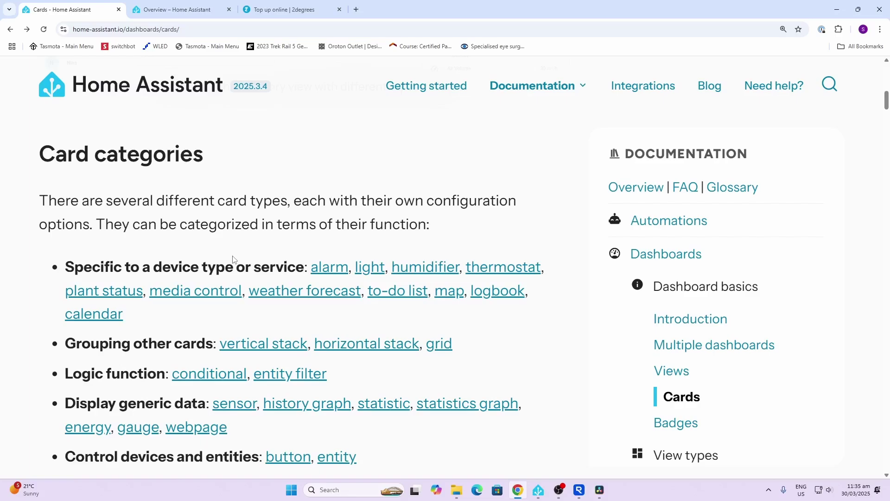
scroll(236, 255, down, 1)
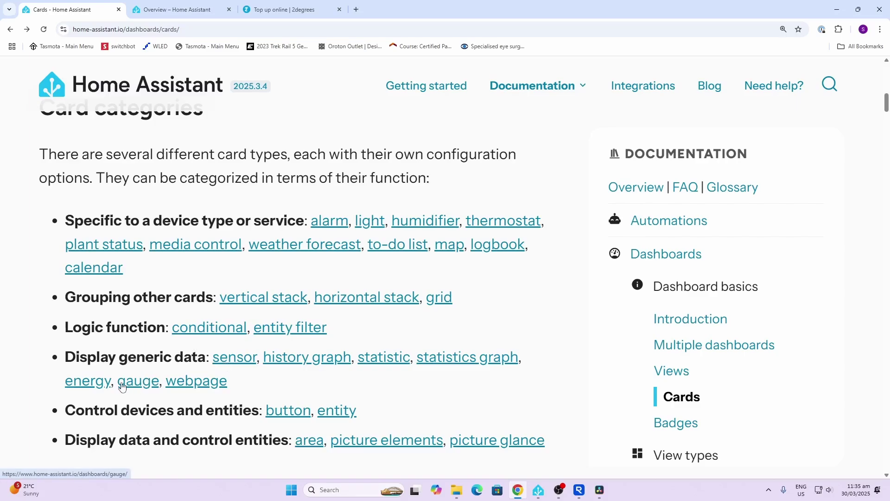
scroll(464, 358, down, 1)
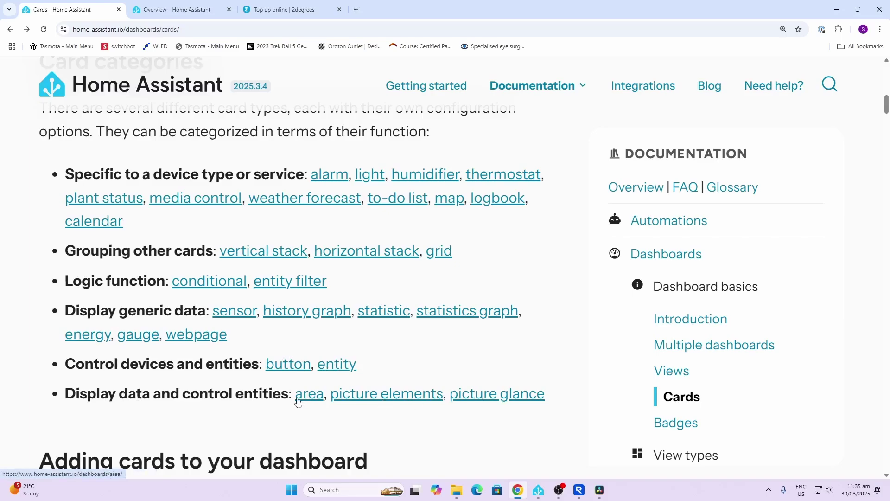
scroll(298, 402, up, 1)
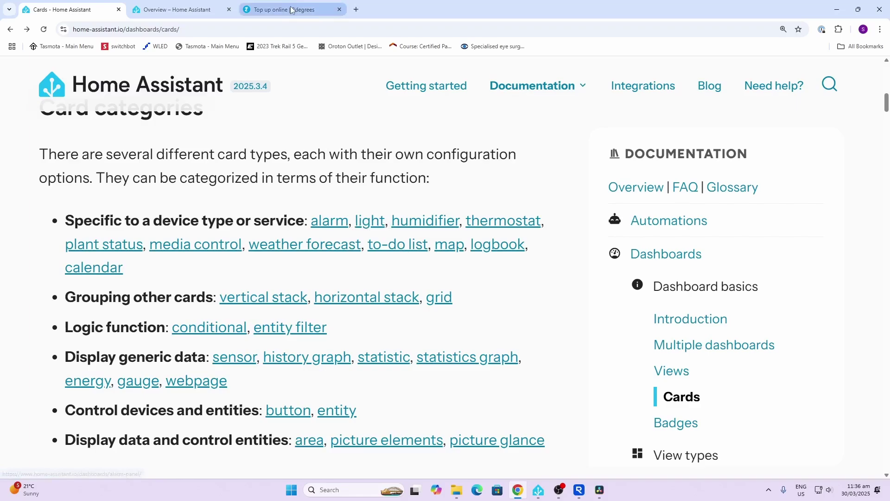
click(184, 10)
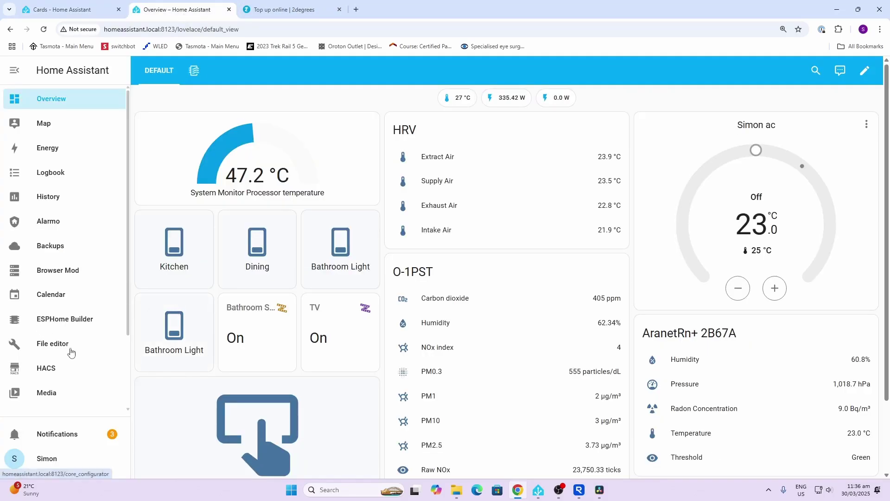
scroll(67, 385, down, 2)
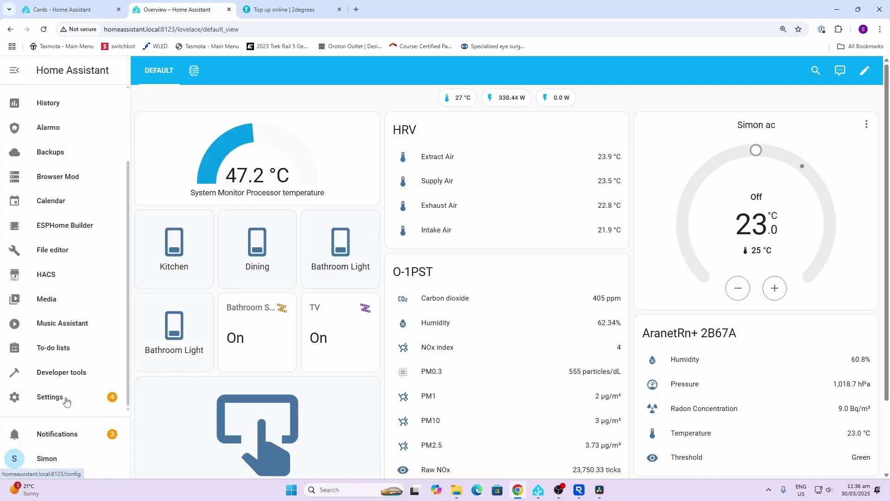
click(66, 402)
scroll(487, 409, down, 3)
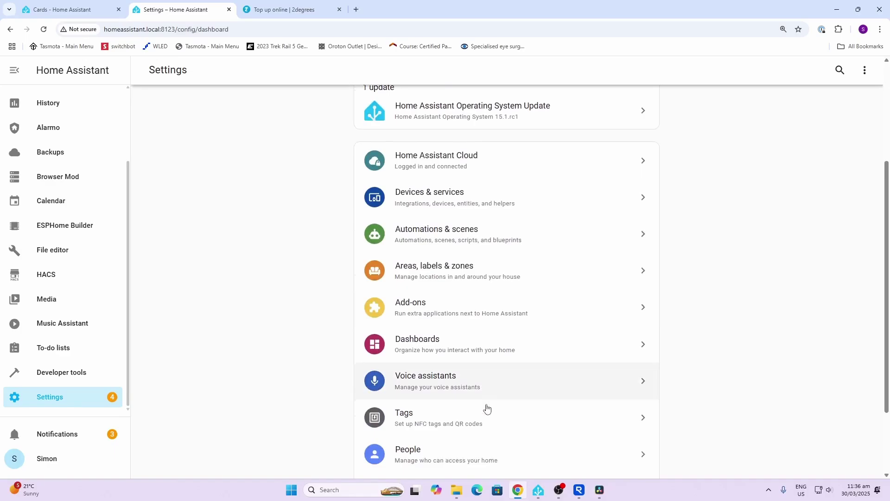
click(429, 327)
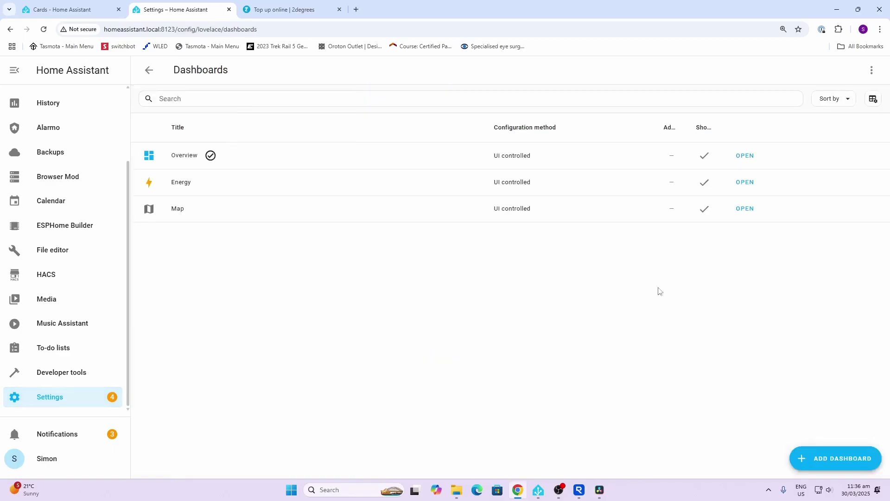
Add a from-scratch dashboard titled 'Card' and open it from the sidebar.
click(830, 459)
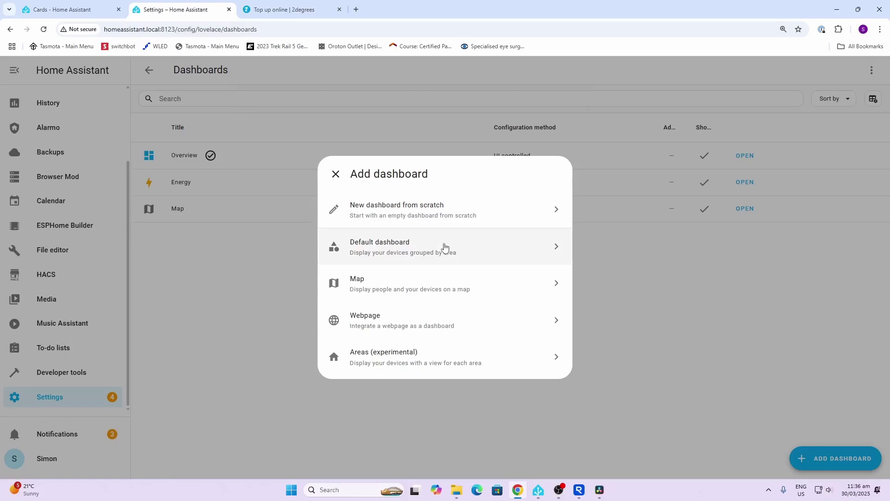
click(439, 213)
click(438, 187)
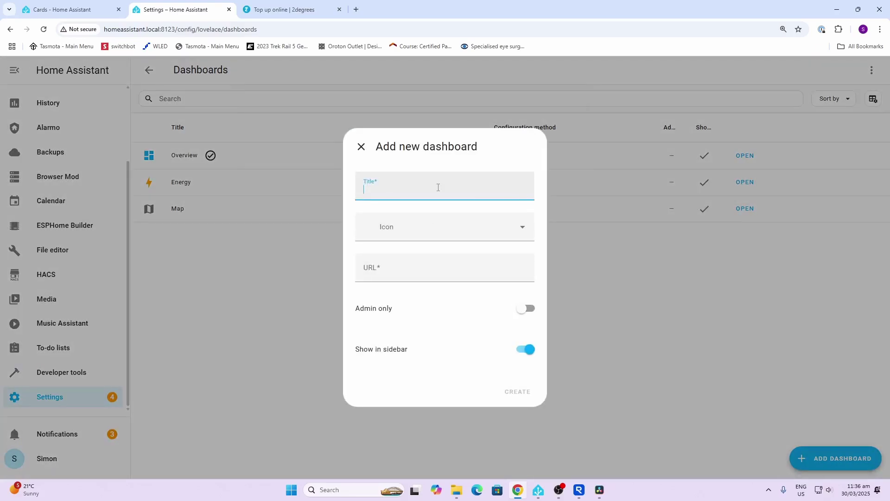
text(Card)
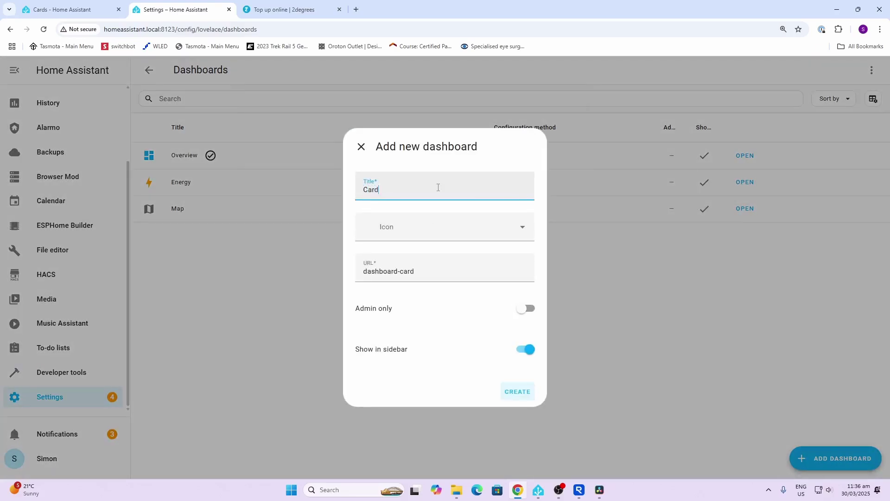
click(518, 391)
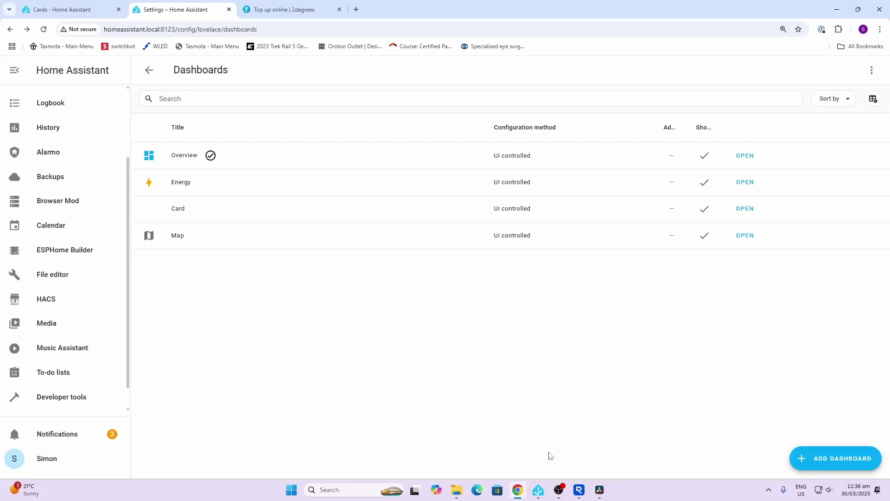
scroll(51, 190, up, 2)
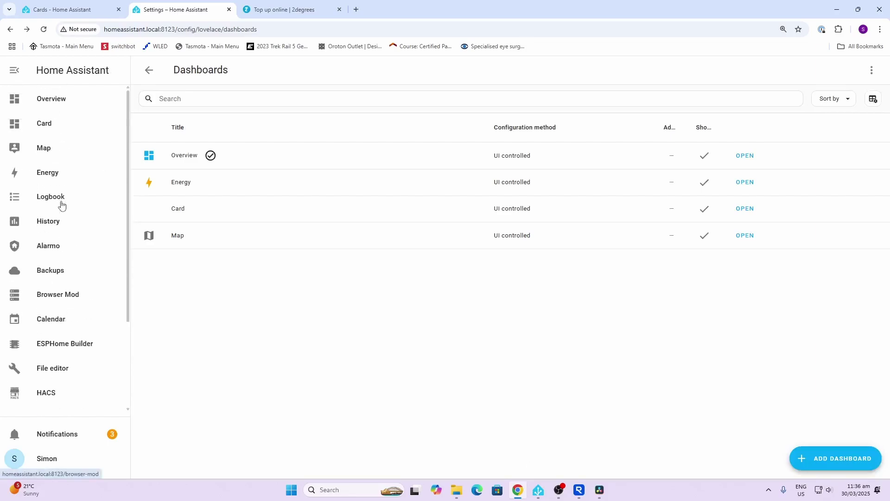
click(42, 125)
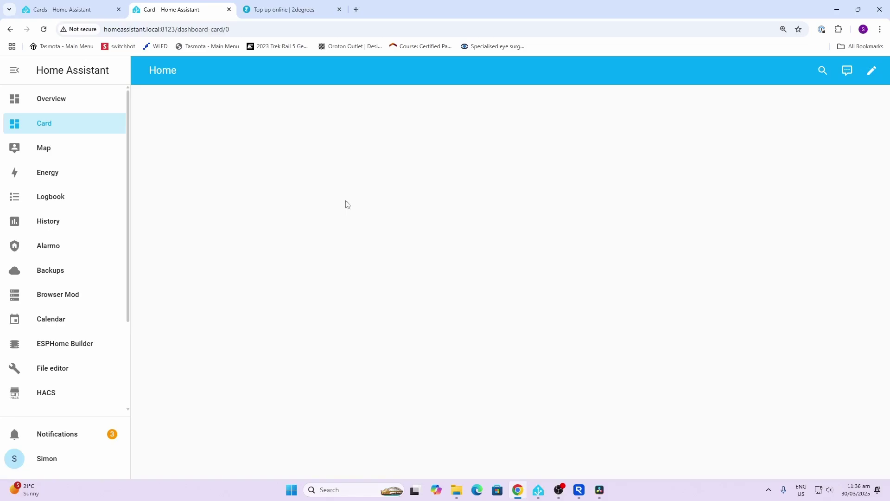
Edit the Card dashboard, add a new section, and browse its card picker to the Light card.
click(873, 72)
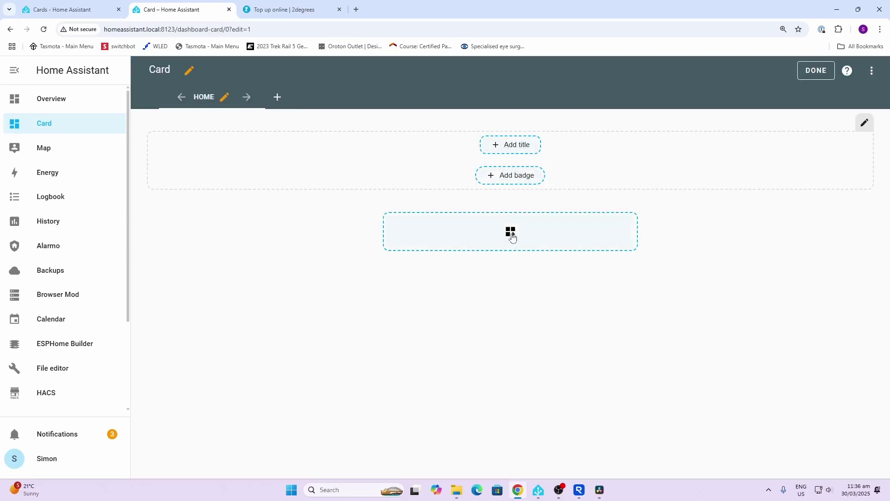
click(510, 235)
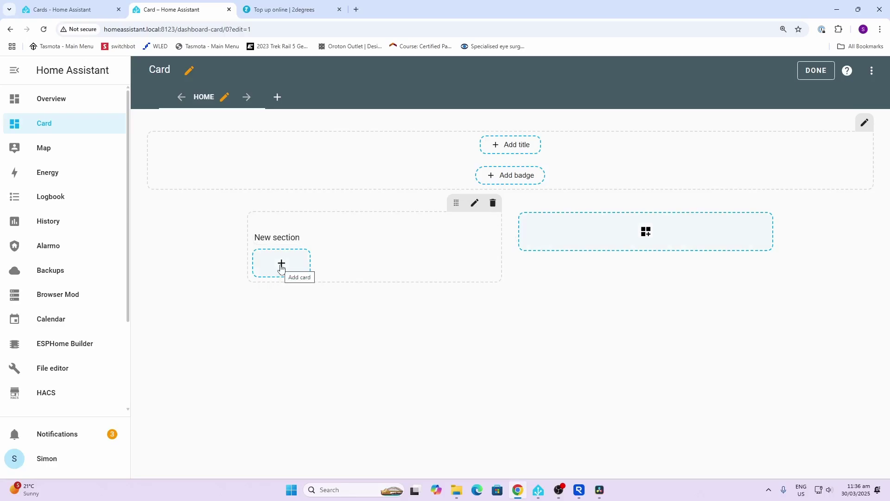
click(281, 268)
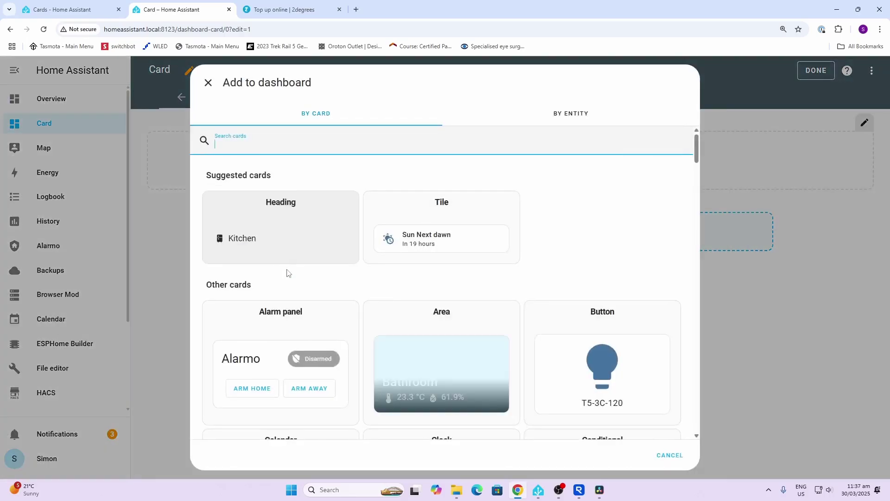
scroll(344, 277, down, 8)
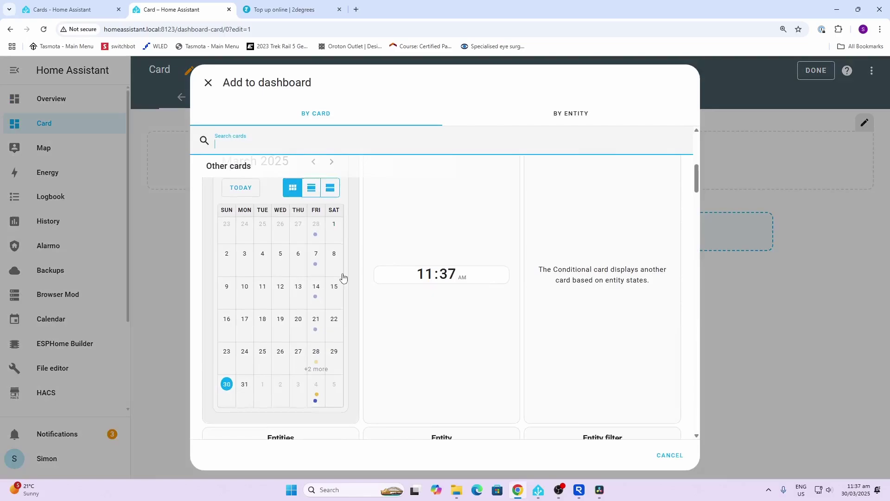
scroll(268, 172, up, 8)
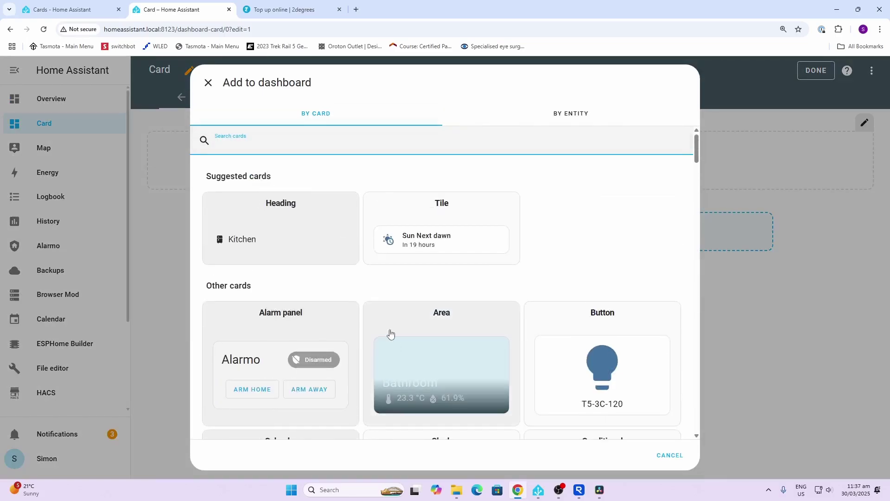
scroll(390, 334, down, 5)
scroll(391, 334, down, 7)
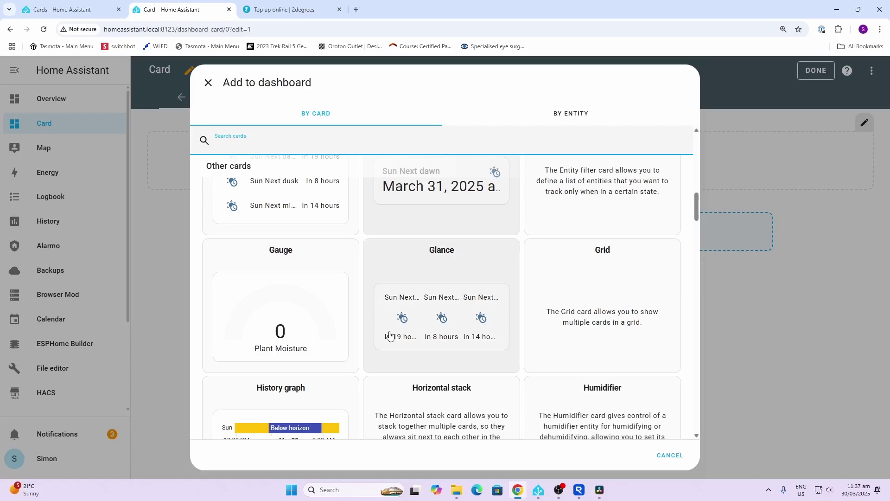
scroll(391, 334, down, 6)
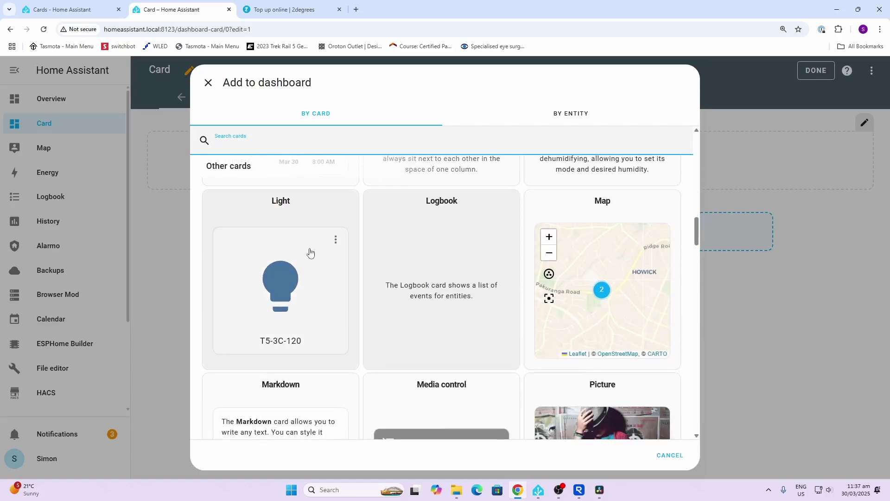
Add a Light card and replace its preset entity with the TV light.
click(310, 252)
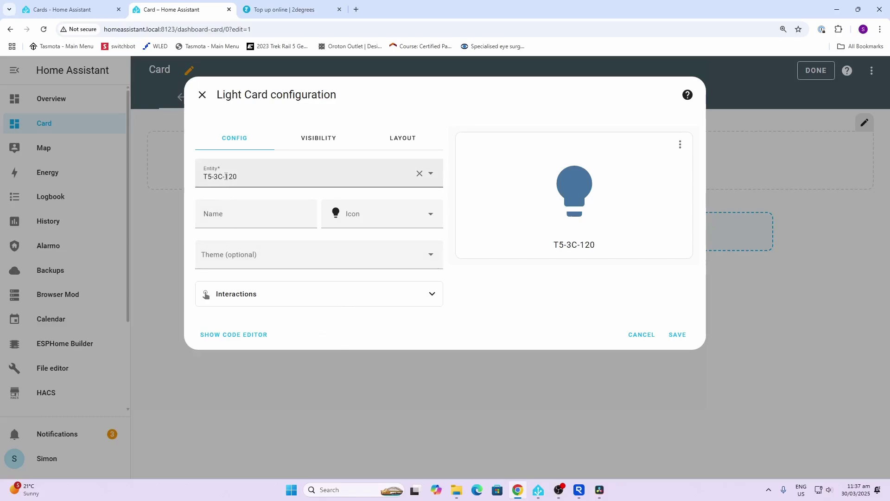
click(419, 174)
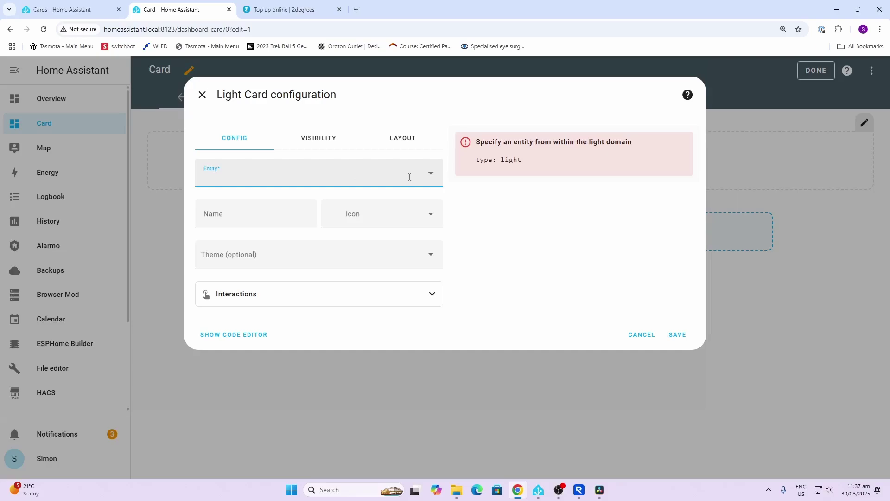
click(431, 176)
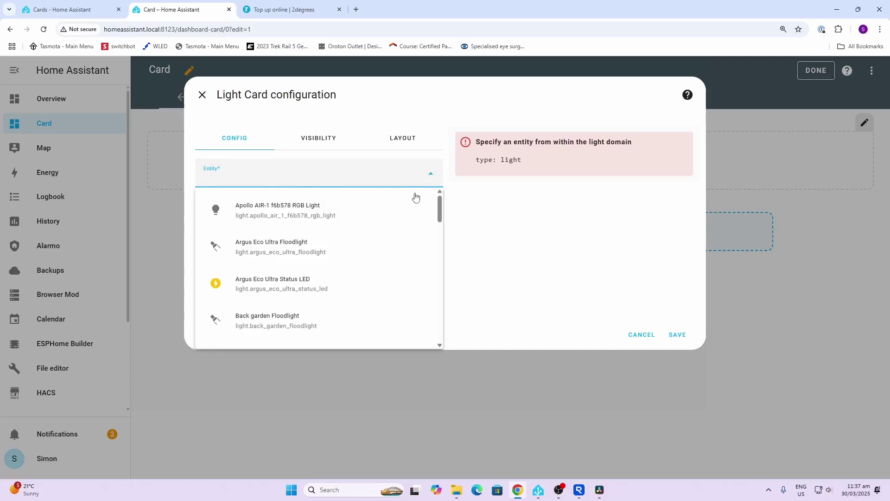
scroll(381, 279, down, 15)
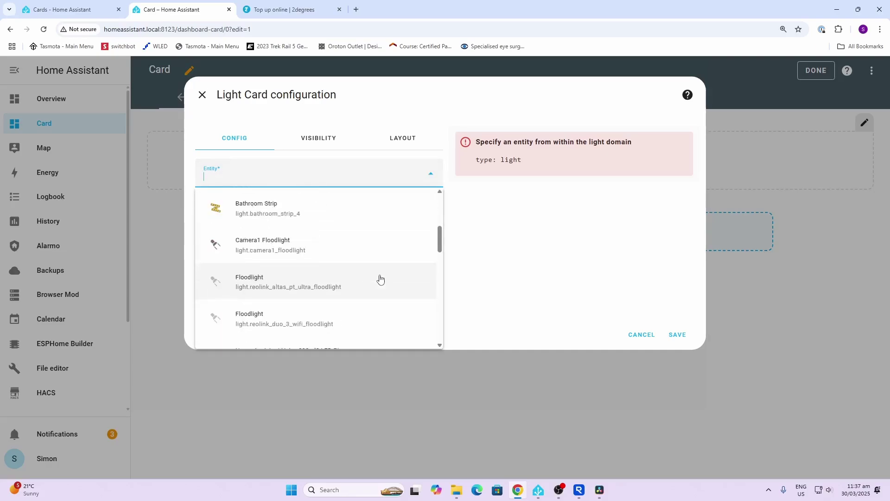
scroll(380, 278, down, 8)
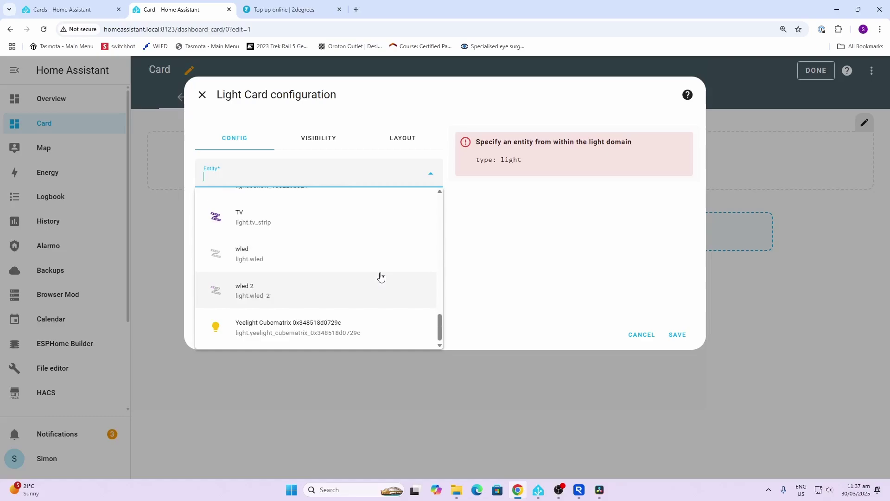
scroll(381, 283, up, 8)
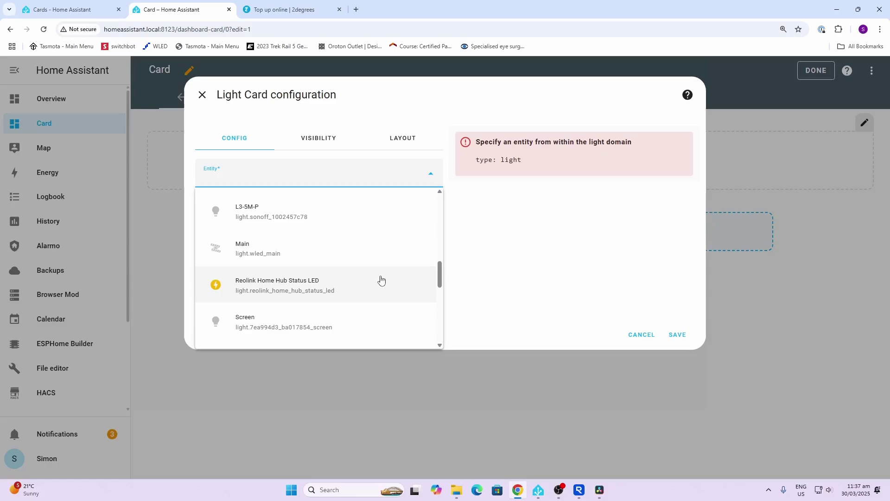
scroll(382, 280, down, 3)
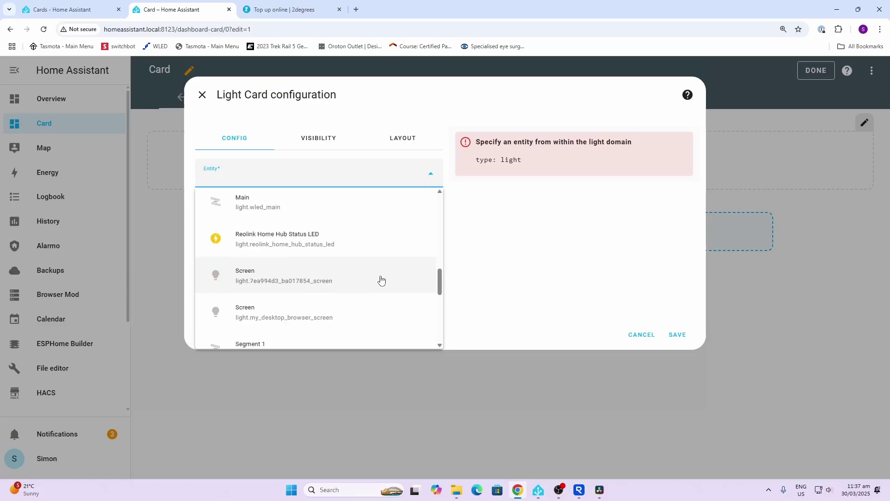
scroll(380, 279, down, 5)
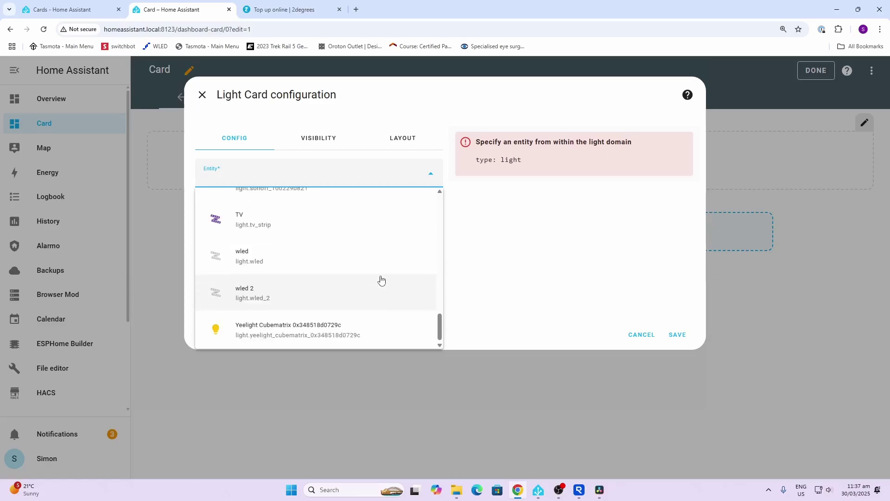
click(279, 227)
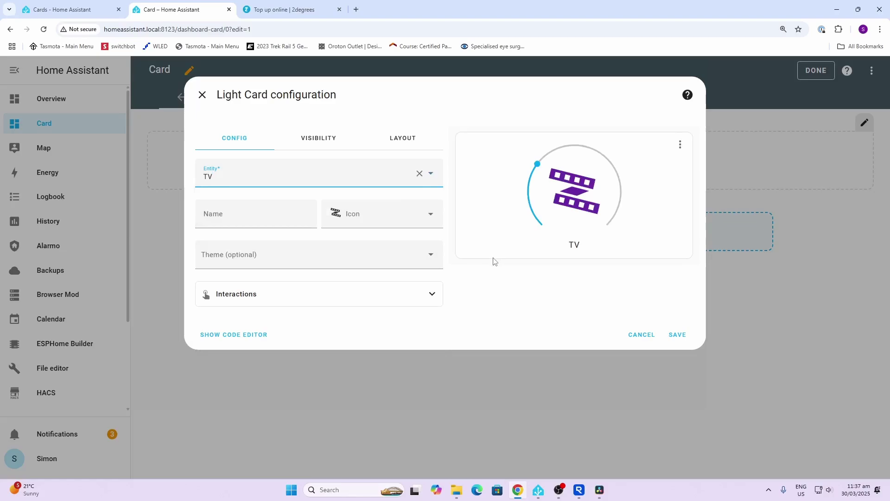
Name the card 'TV Strip', keep the default icon, and apply the Caule Black Blue theme.
click(236, 217)
text(T)
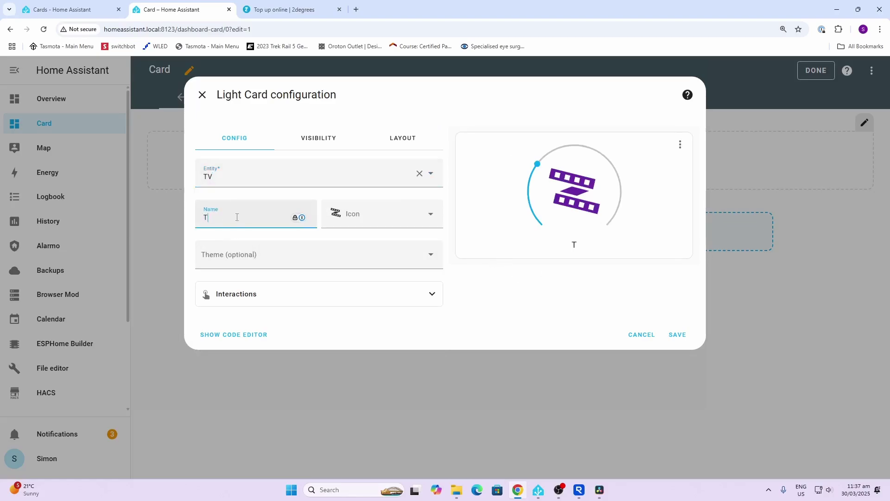
text(V Strip)
click(430, 217)
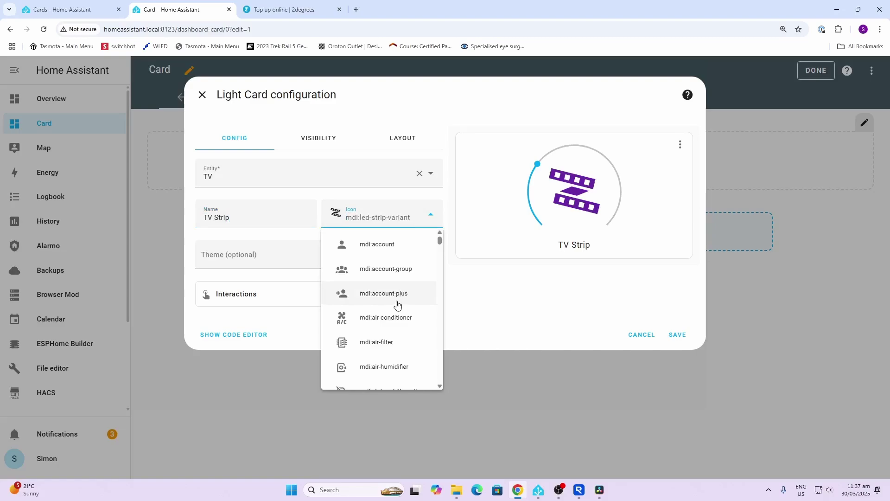
scroll(398, 304, down, 4)
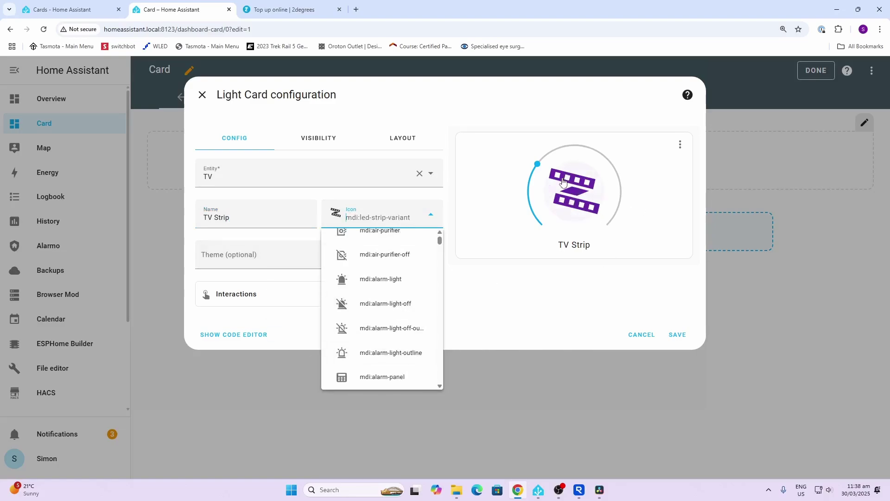
scroll(392, 310, down, 3)
scroll(392, 311, down, 5)
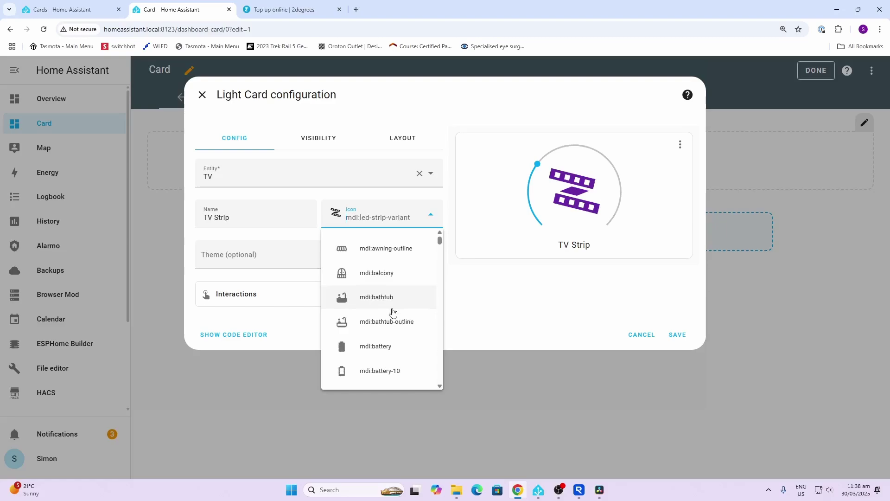
scroll(393, 313, down, 3)
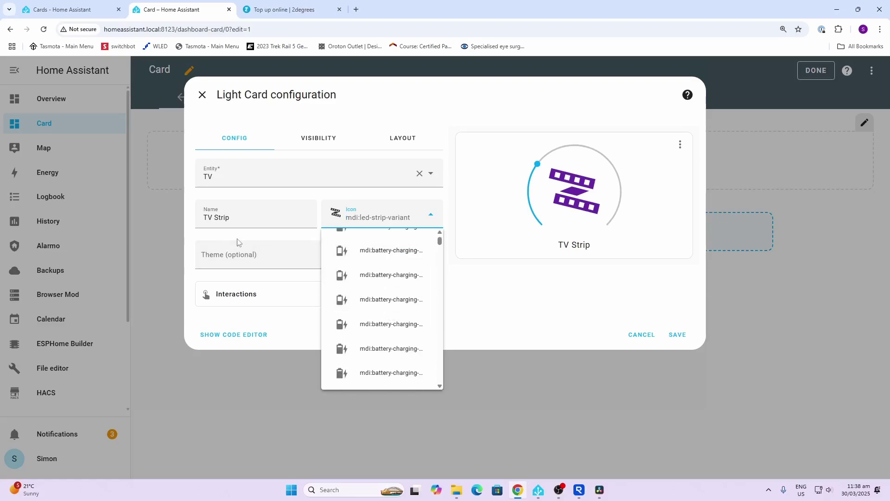
click(253, 237)
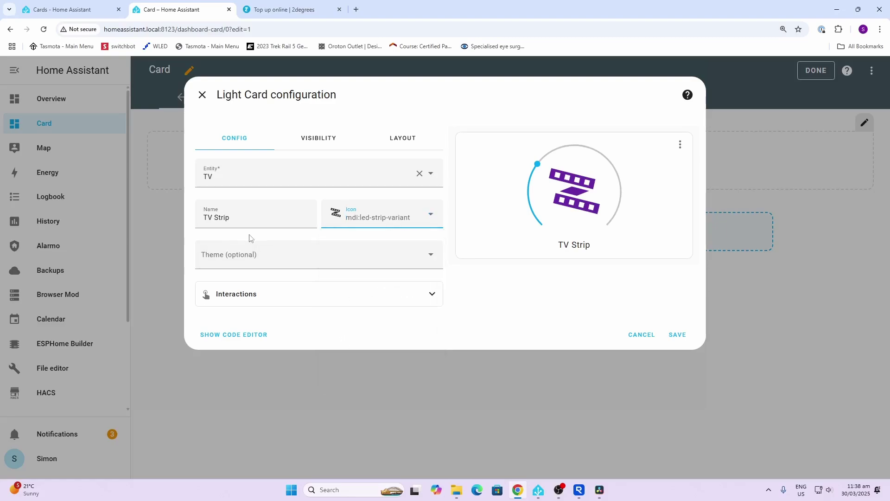
click(247, 258)
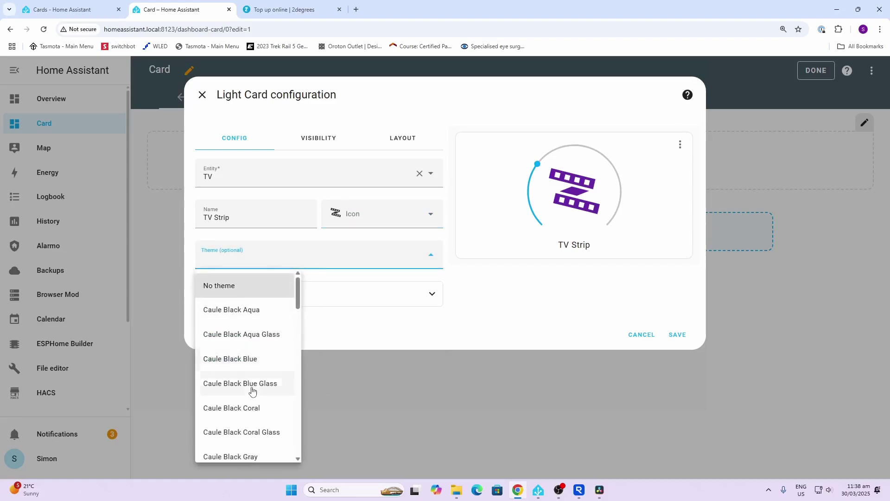
click(253, 360)
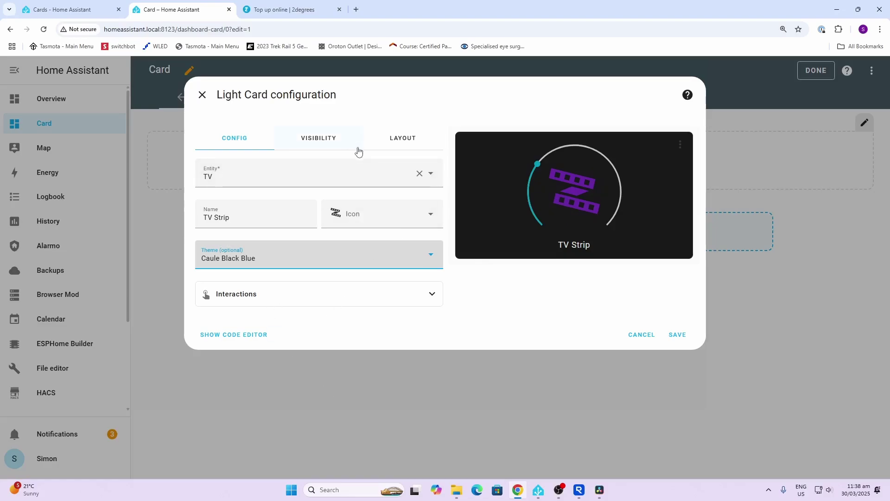
Add a User visibility condition so only the main user account sees the TV Strip card.
click(320, 143)
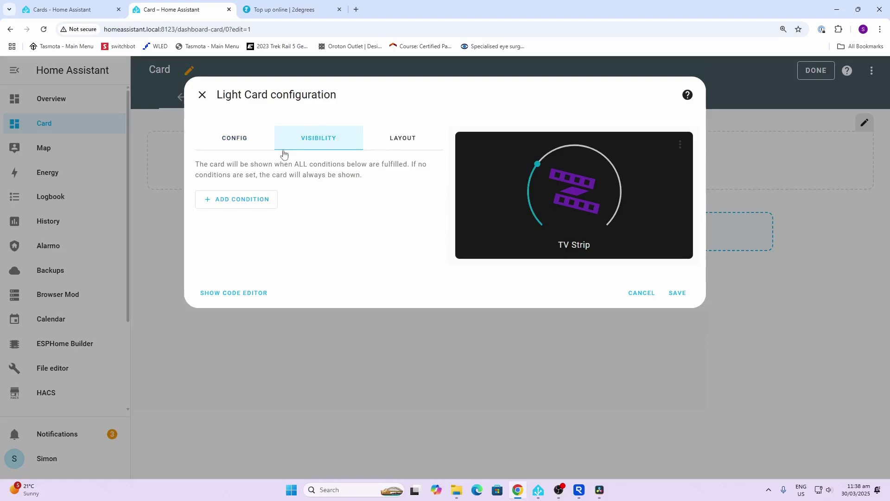
click(215, 200)
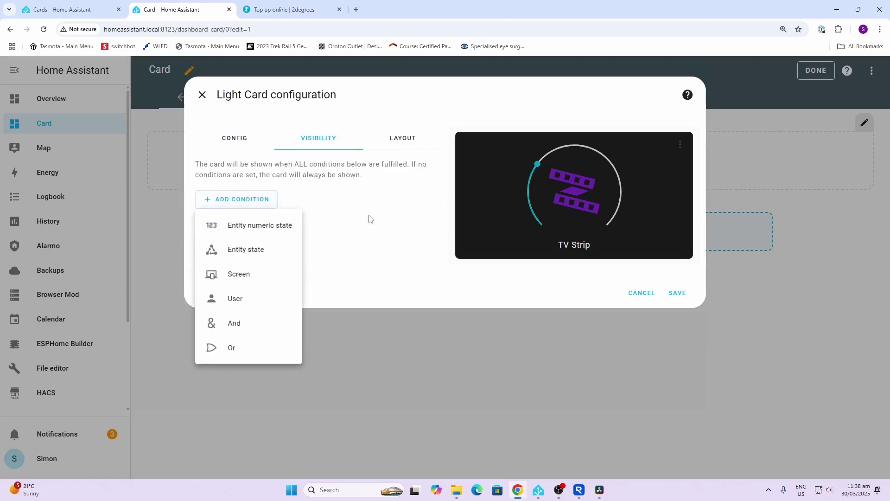
click(254, 302)
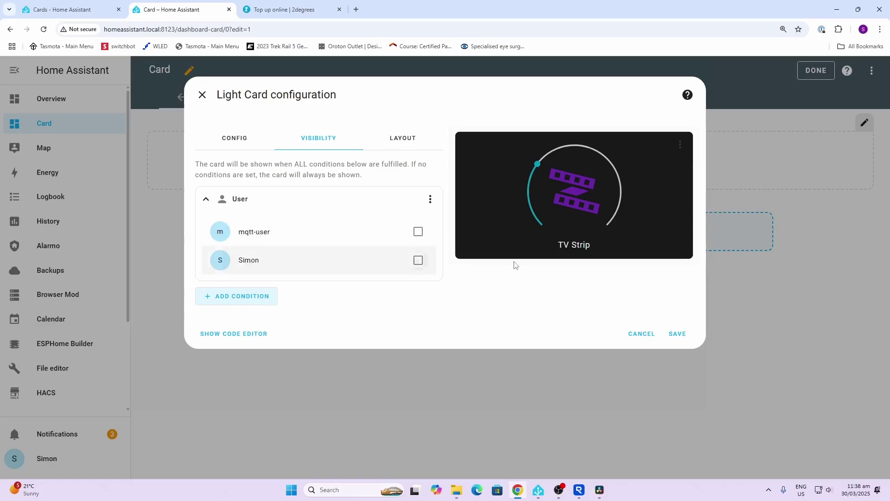
click(417, 261)
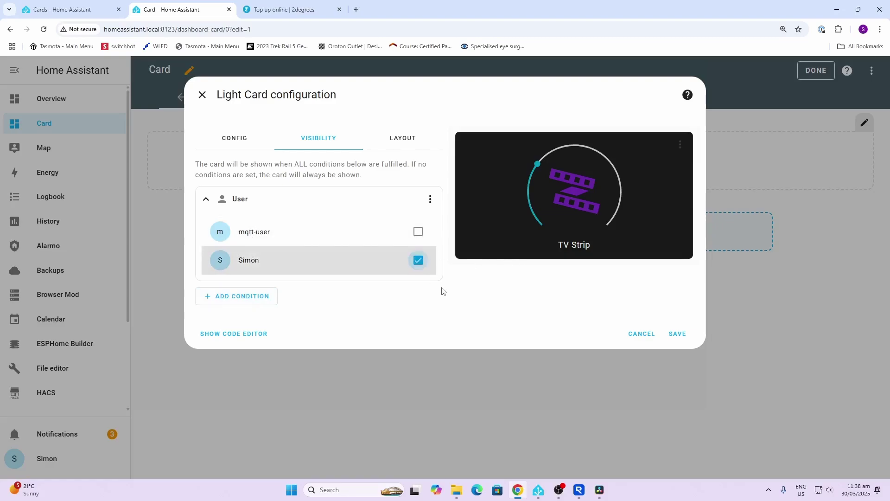
Leave full width off, enable precise mode, narrow the TV Strip card to about half width, and save.
click(405, 147)
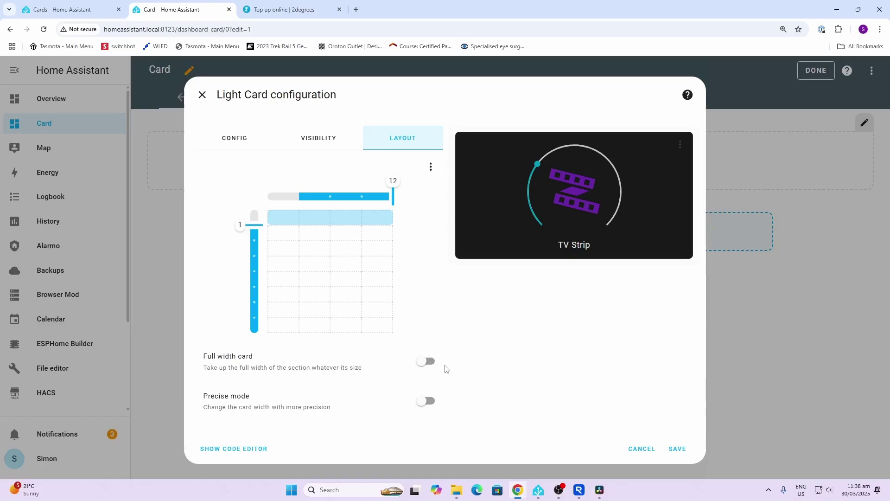
click(425, 366)
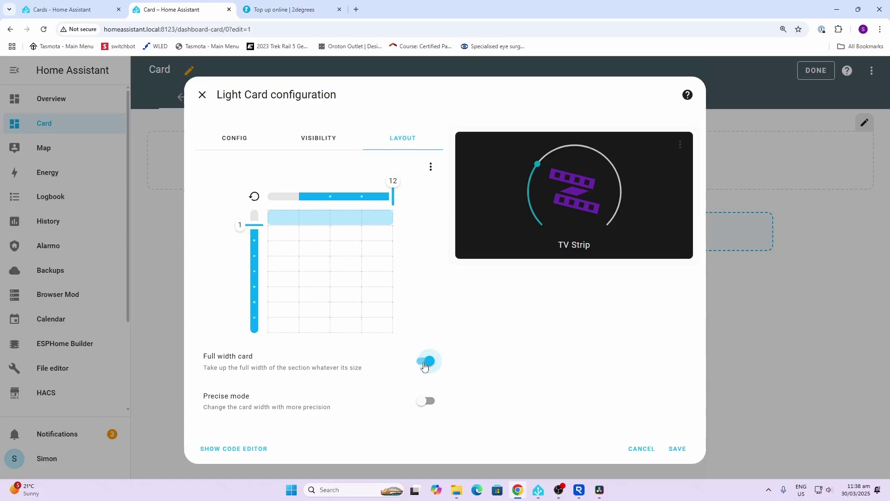
click(425, 366)
drag(392, 197, 362, 198)
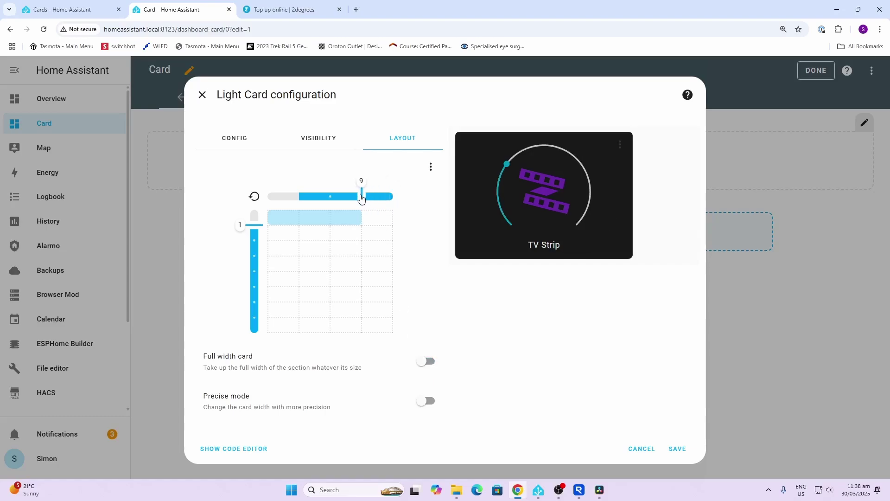
click(425, 400)
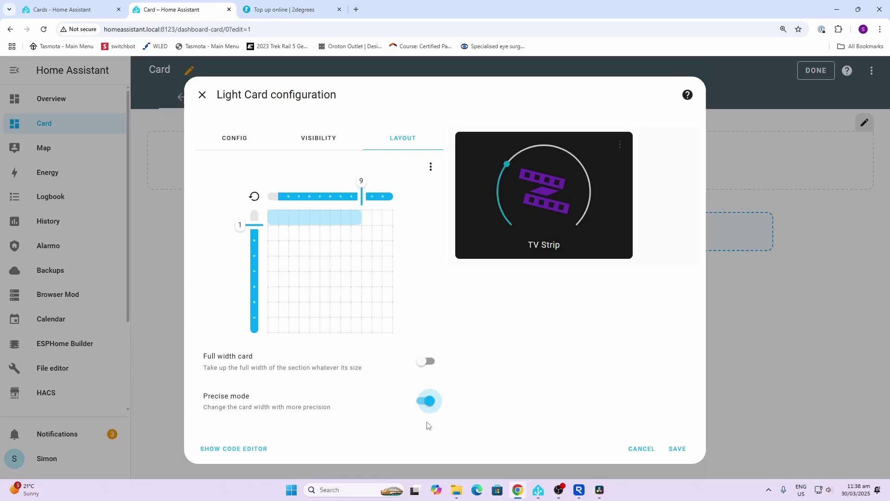
drag(362, 197, 341, 197)
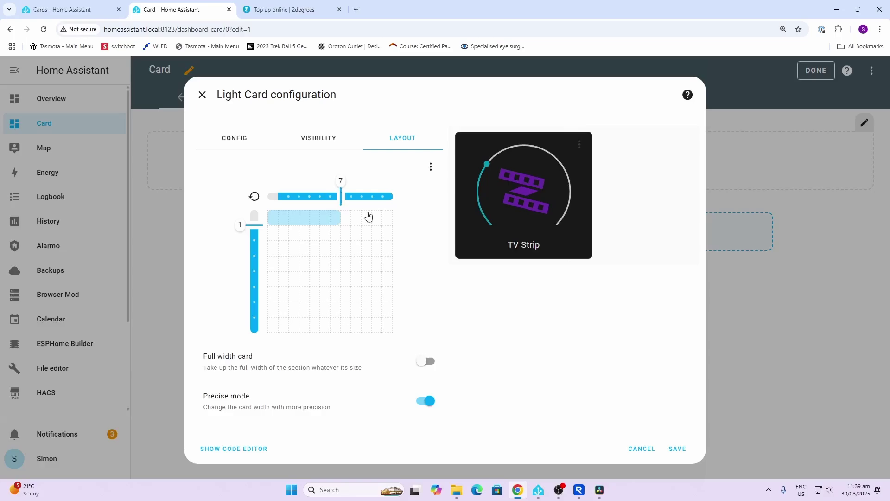
click(678, 449)
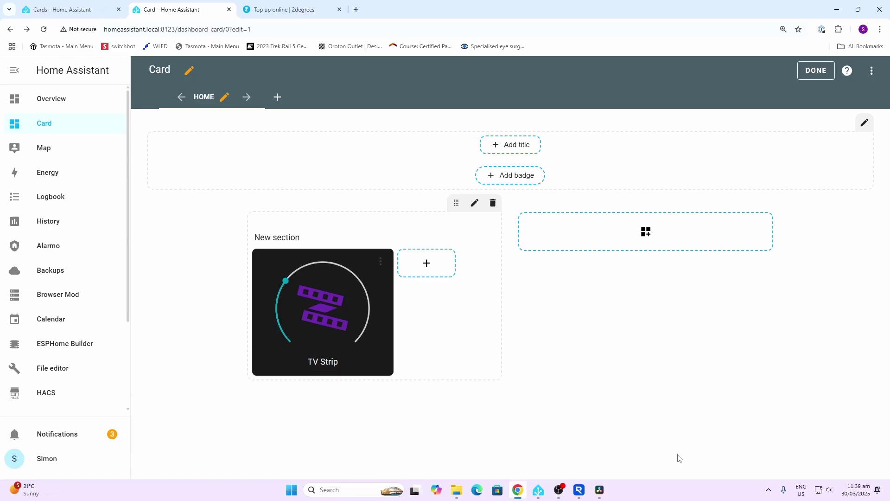
Add a Gauge card and swap its Plant Moisture entity for the Apollo AIR-1 f6b578 CO2 sensor.
click(427, 263)
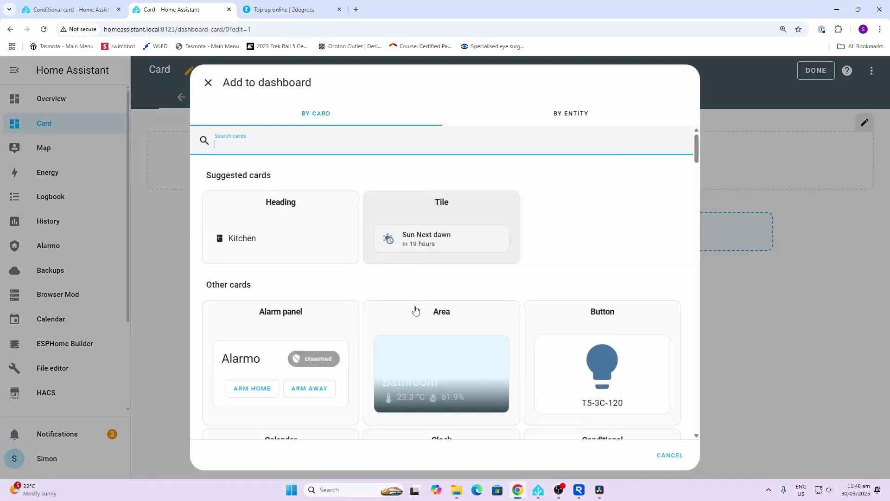
scroll(416, 310, down, 8)
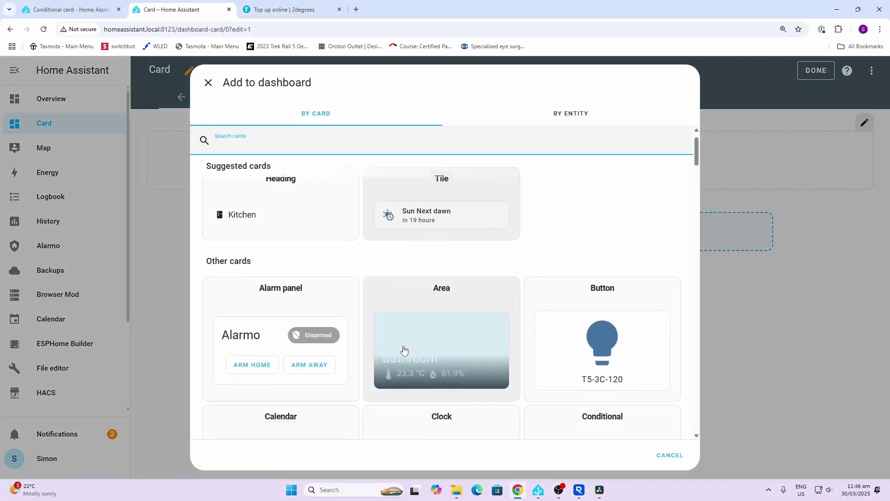
scroll(404, 350, down, 5)
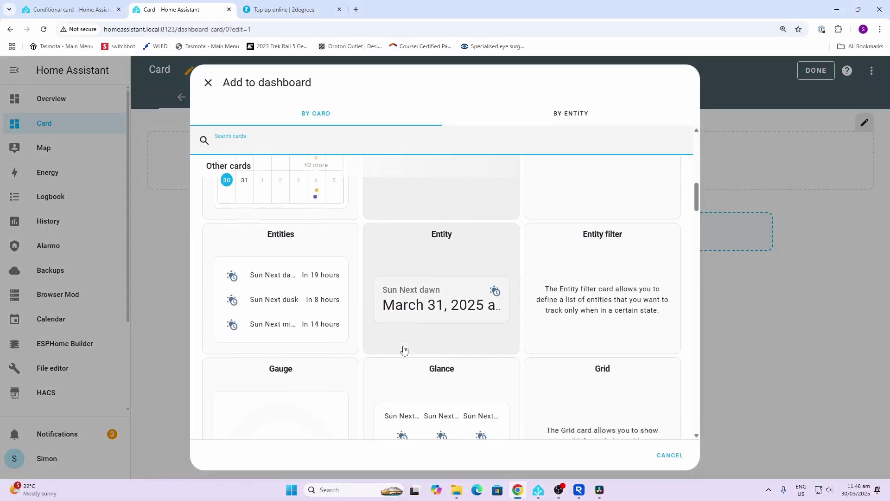
scroll(404, 350, up, 1)
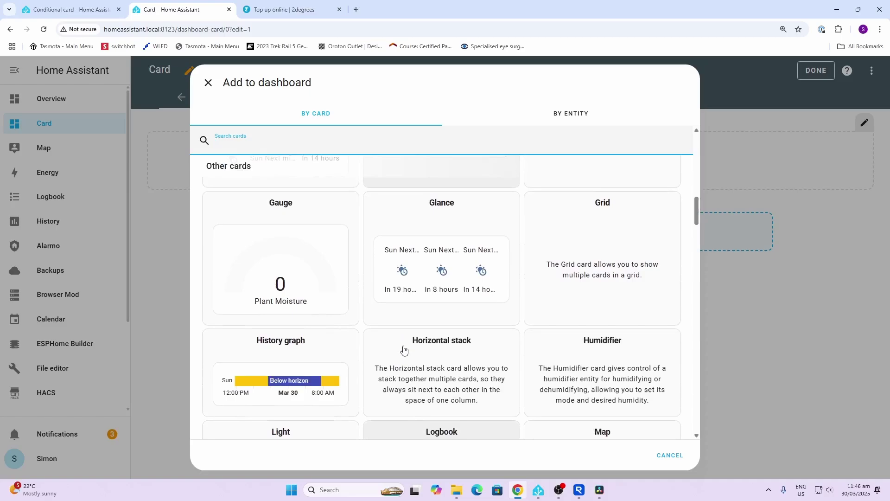
click(257, 260)
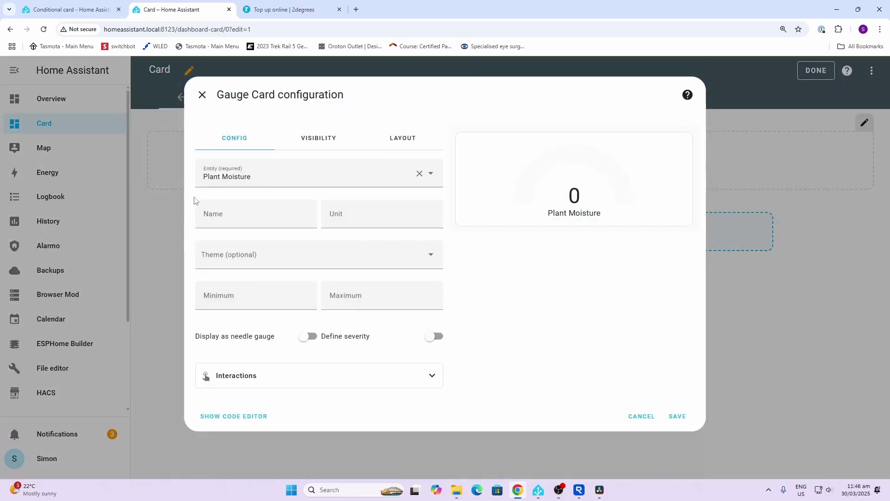
click(419, 173)
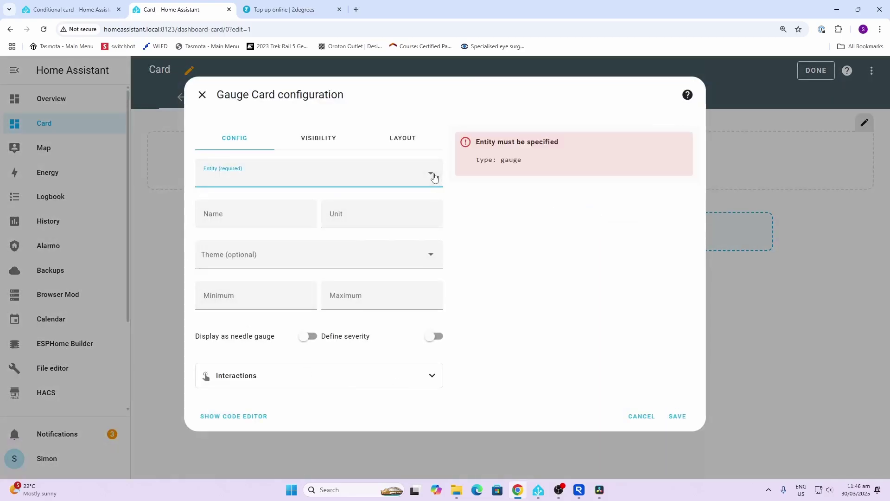
click(430, 175)
scroll(296, 232, down, 2)
scroll(285, 249, down, 7)
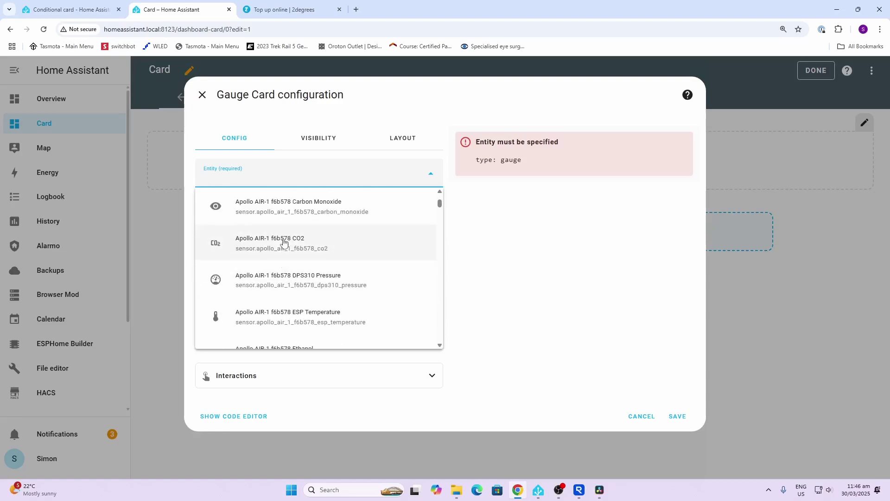
click(285, 242)
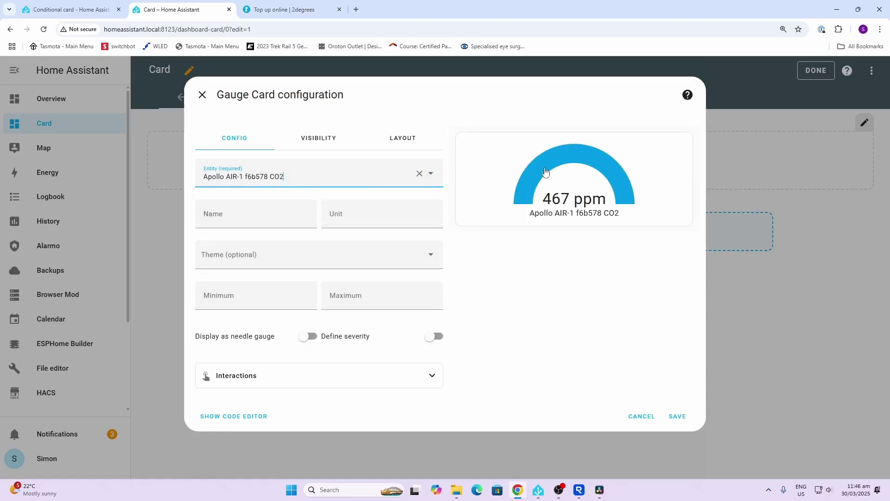
Name the gauge 'Bathroom CO2' and apply the Caule Black Coral theme.
click(252, 221)
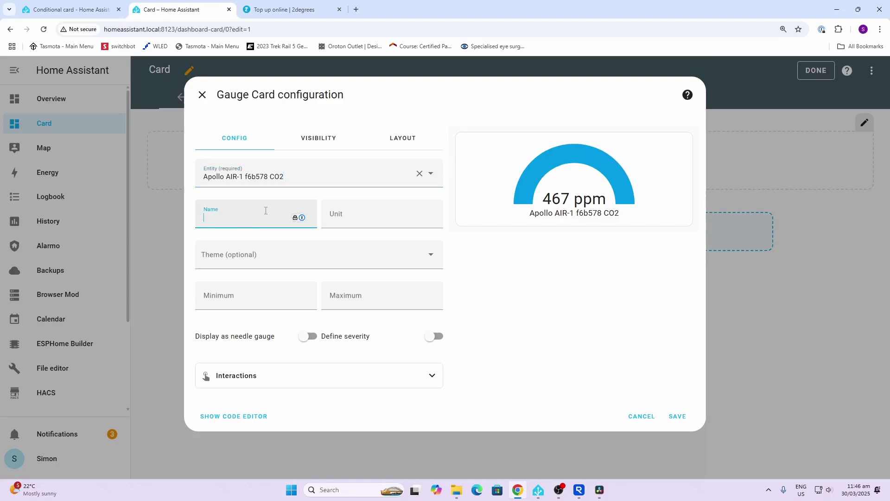
text(Bathroom )
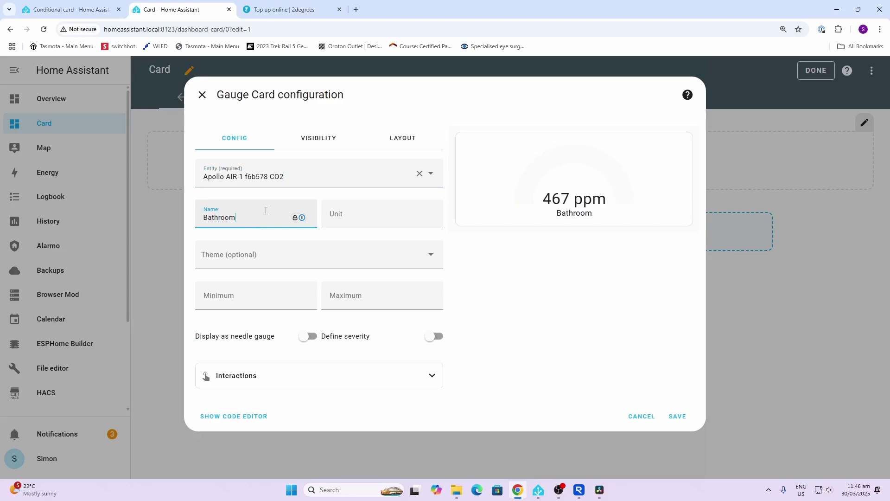
text(CO2)
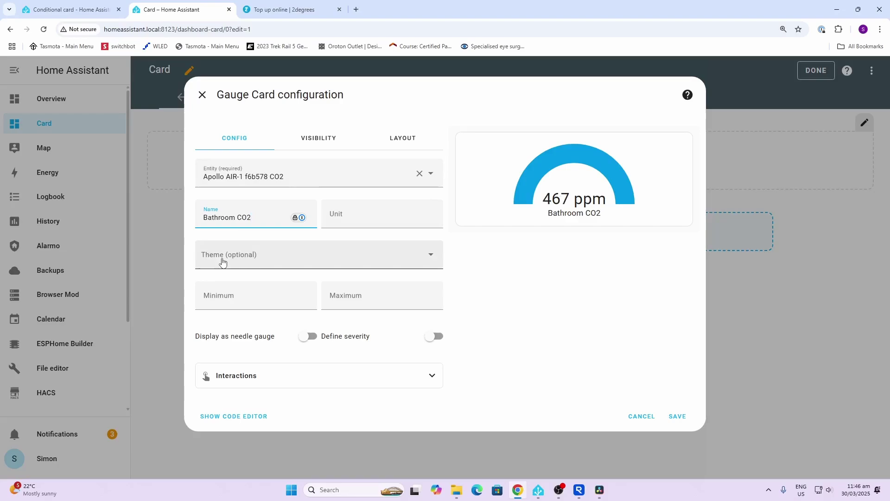
click(436, 260)
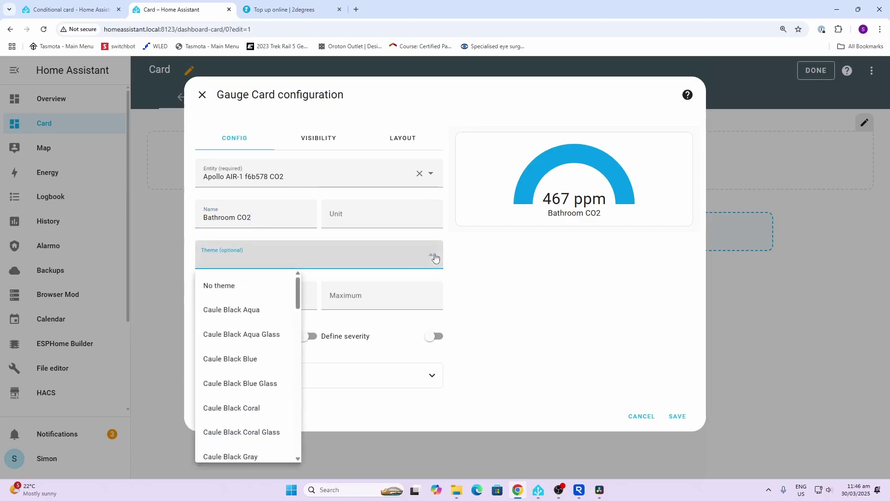
click(251, 413)
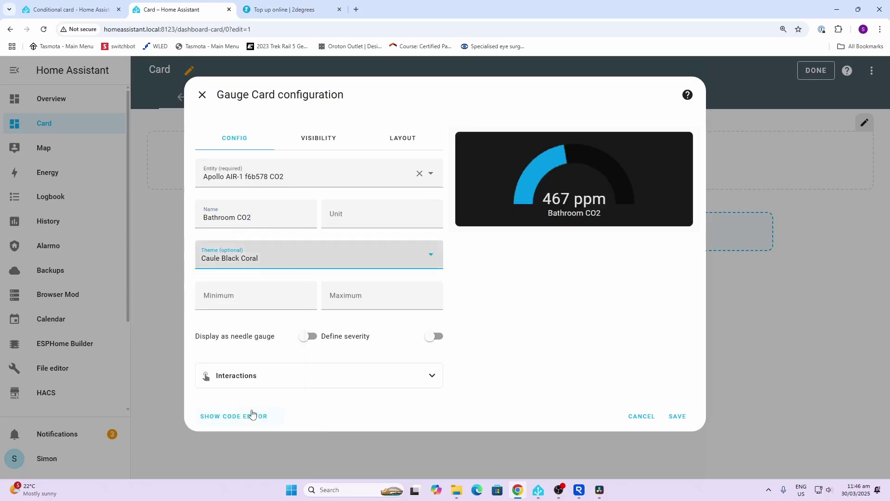
Set the gauge's minimum to 400 and maximum to 2000.
click(224, 298)
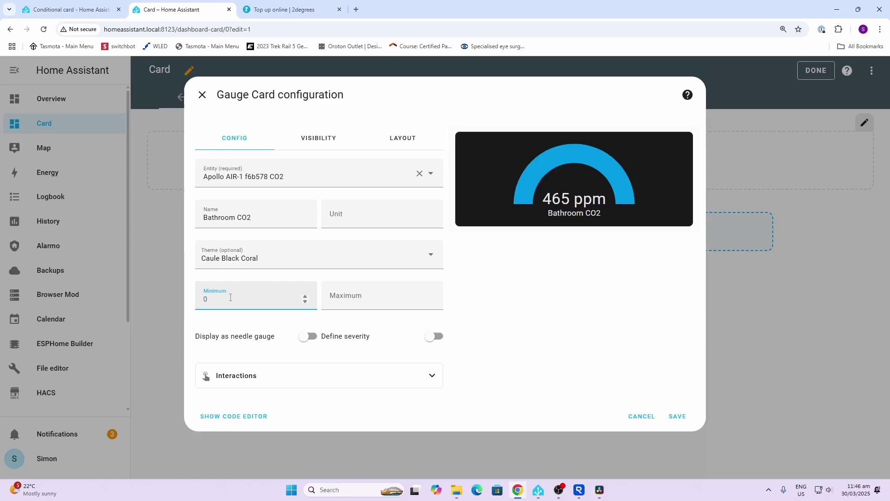
text(400)
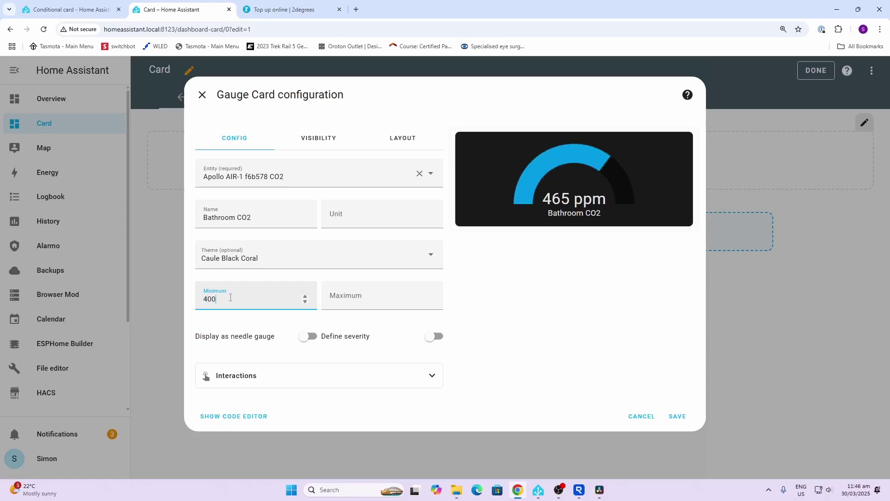
click(346, 301)
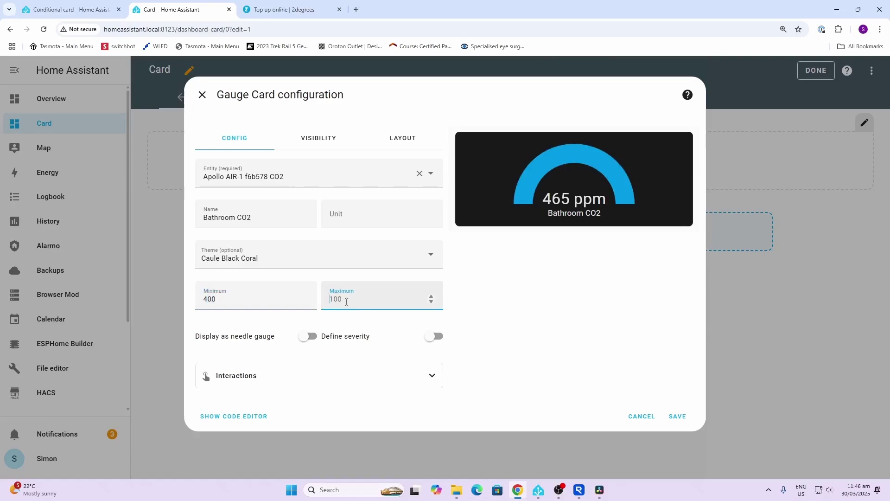
text(2000)
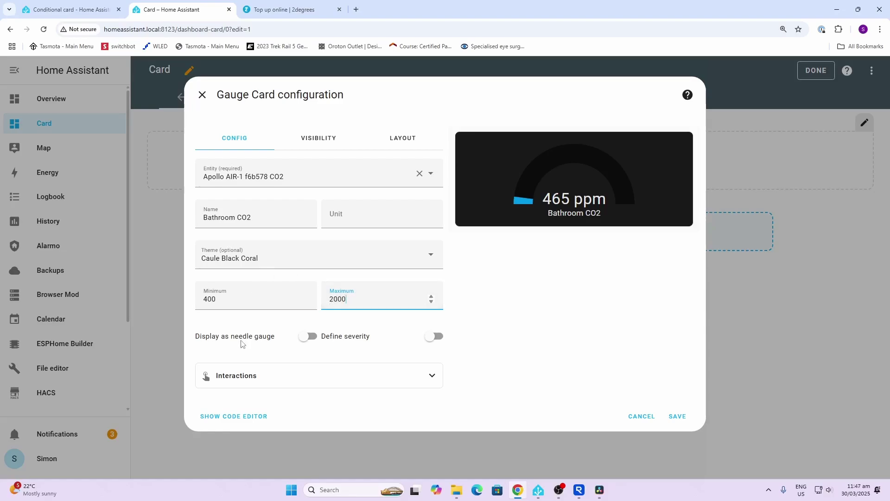
Turn on needle display and severity bands with green 400, yellow 750 and red 1000.
click(307, 339)
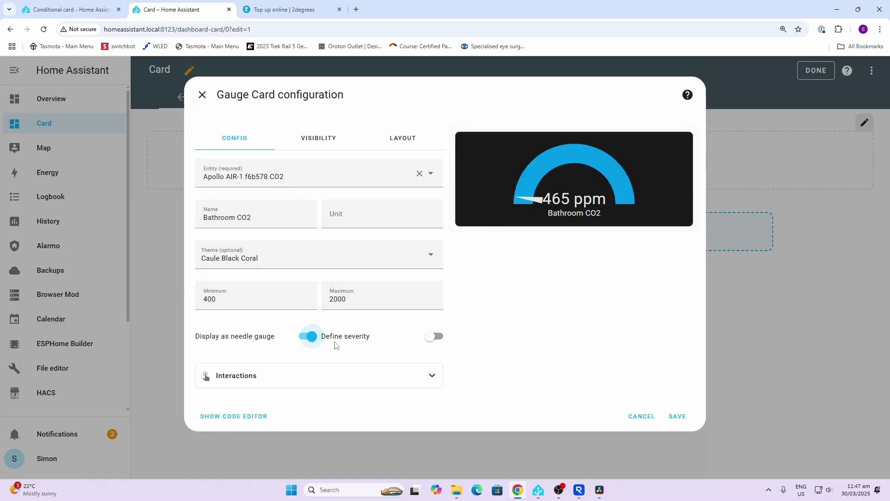
click(435, 337)
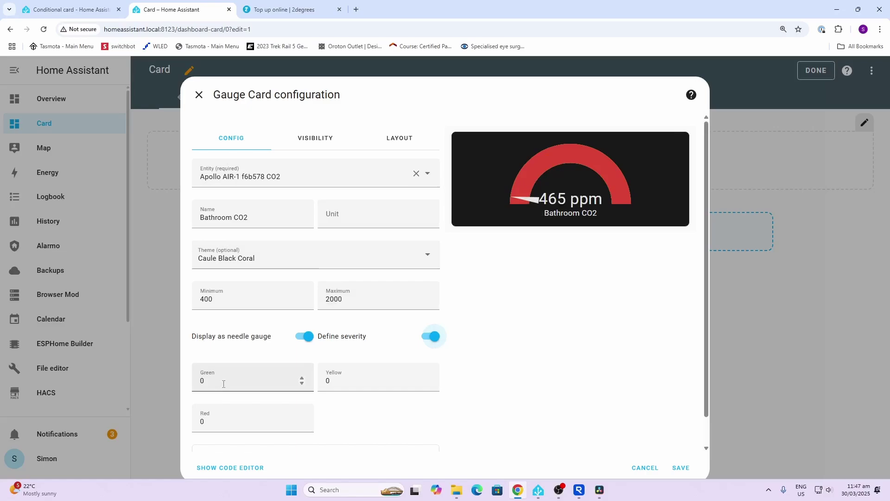
drag(222, 381, 193, 384)
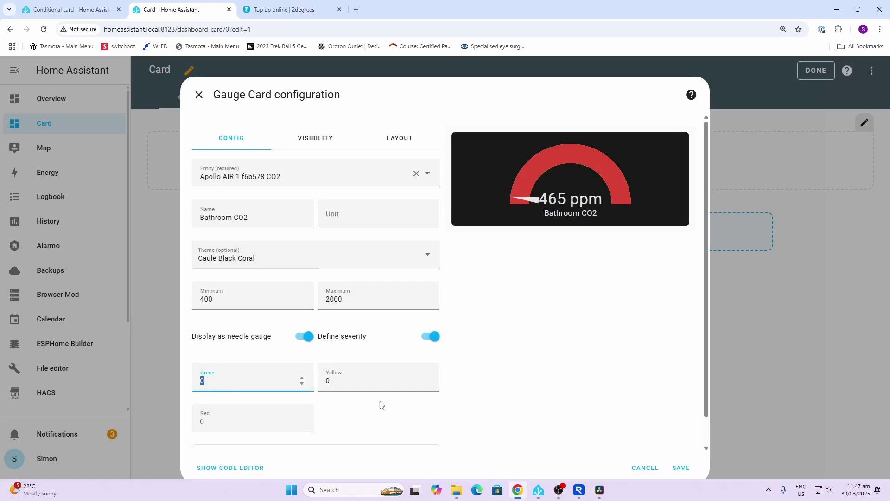
text(400)
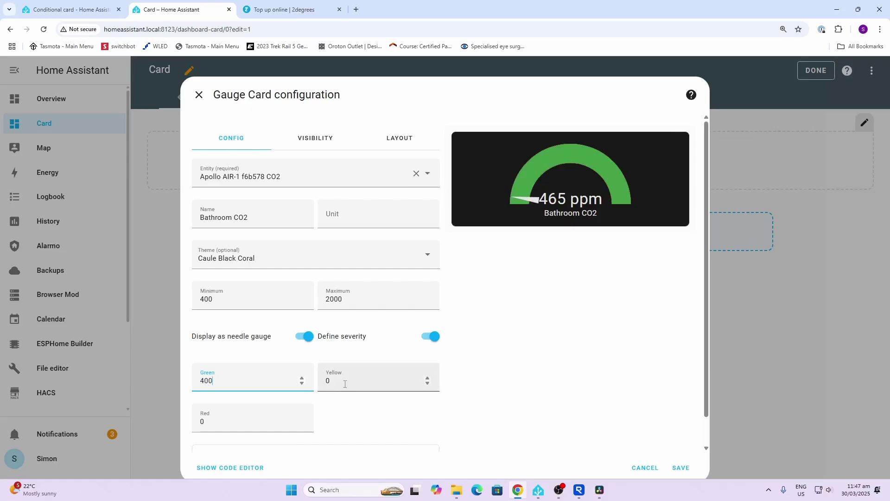
key(Tab)
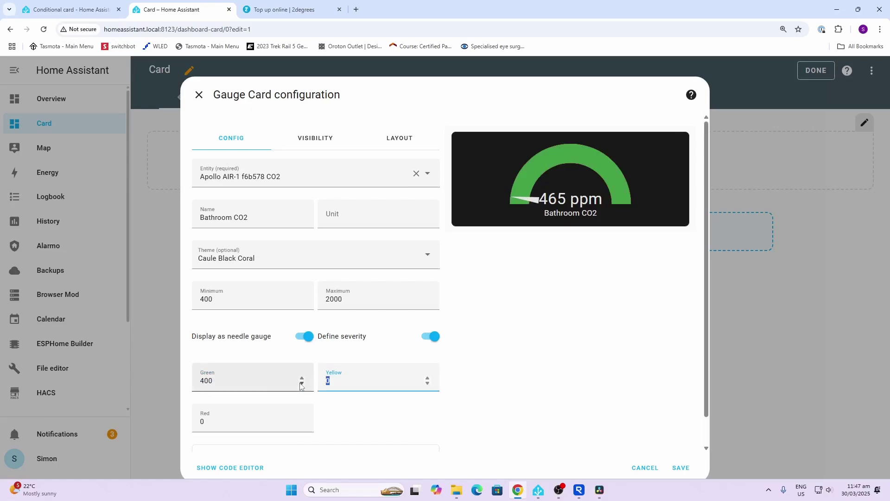
text(750)
key(Tab)
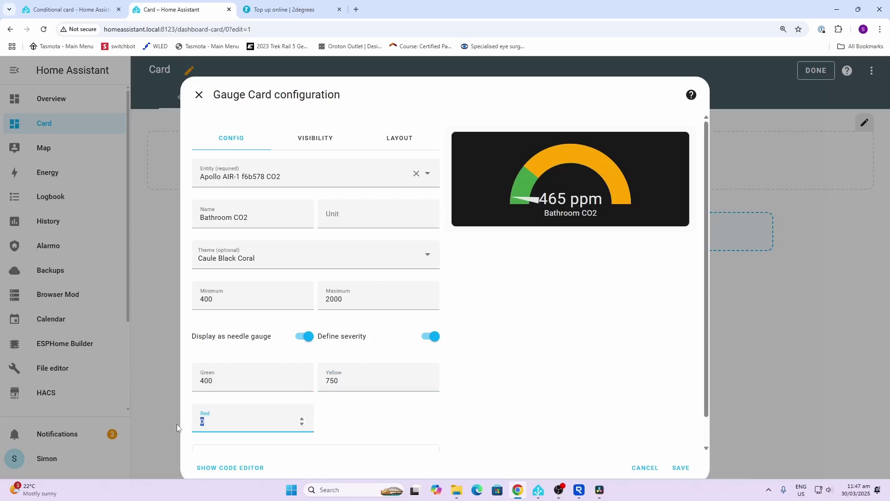
text(1000)
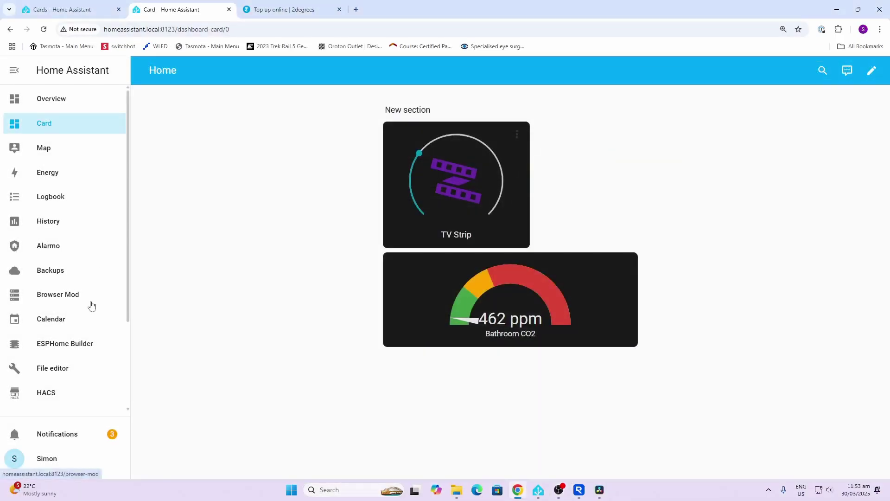
scroll(91, 304, down, 3)
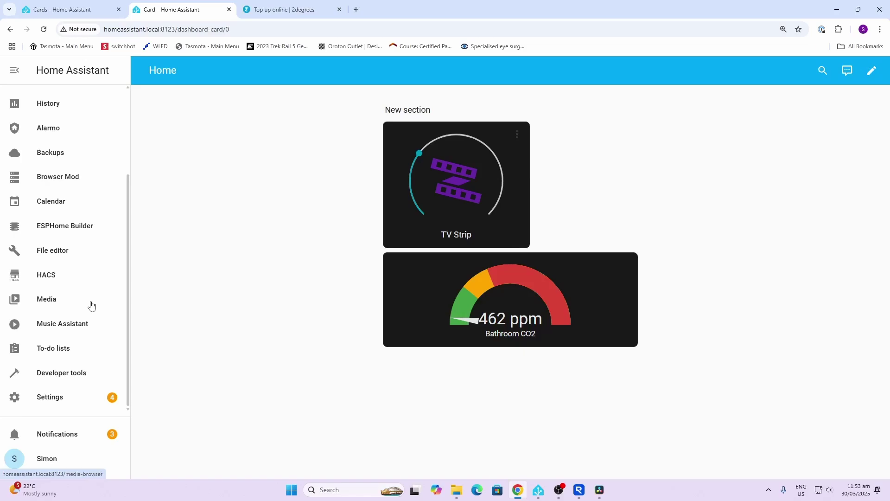
click(47, 352)
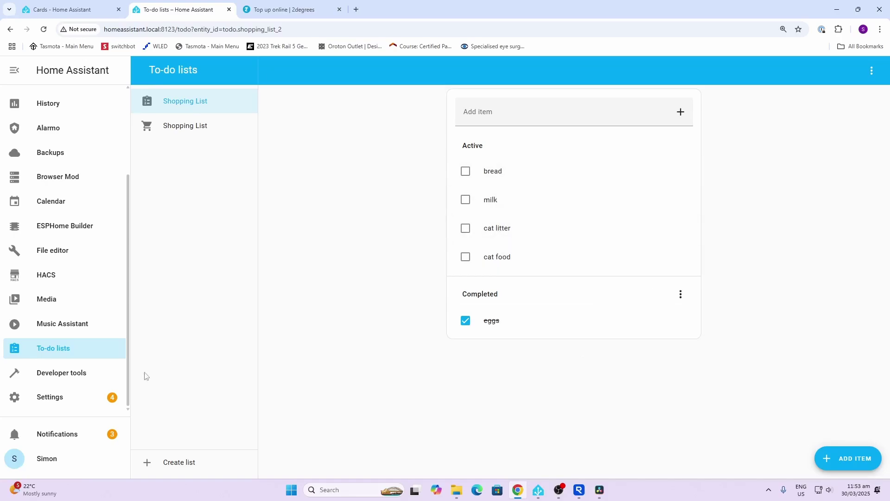
scroll(64, 204, up, 3)
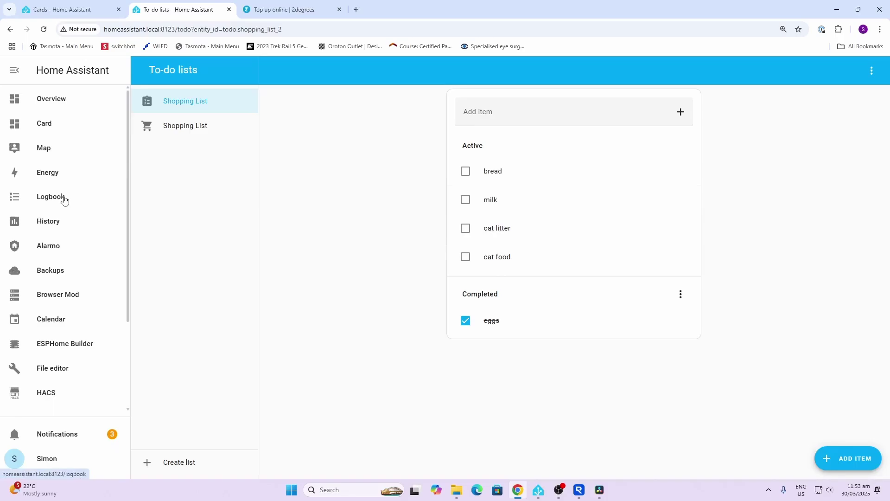
click(51, 128)
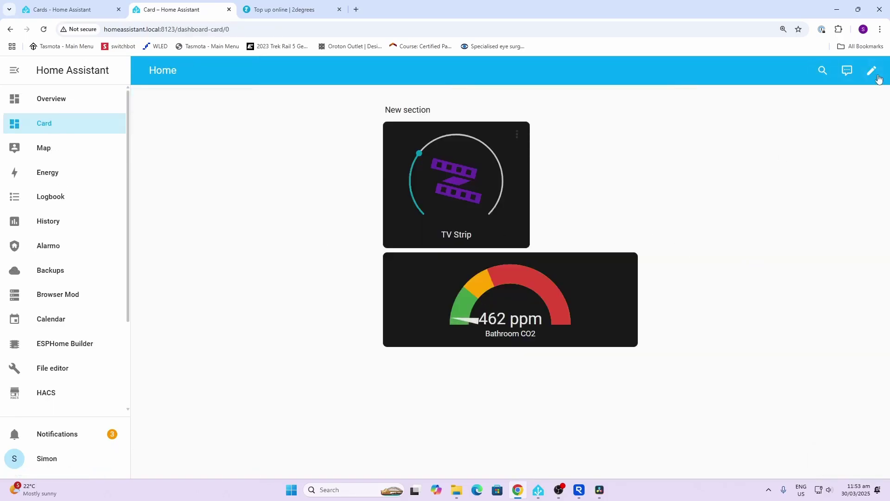
Add a Shopping List To-do list card under Bathroom CO2, leaving Hide completed items off.
click(872, 70)
scroll(408, 325, down, 1)
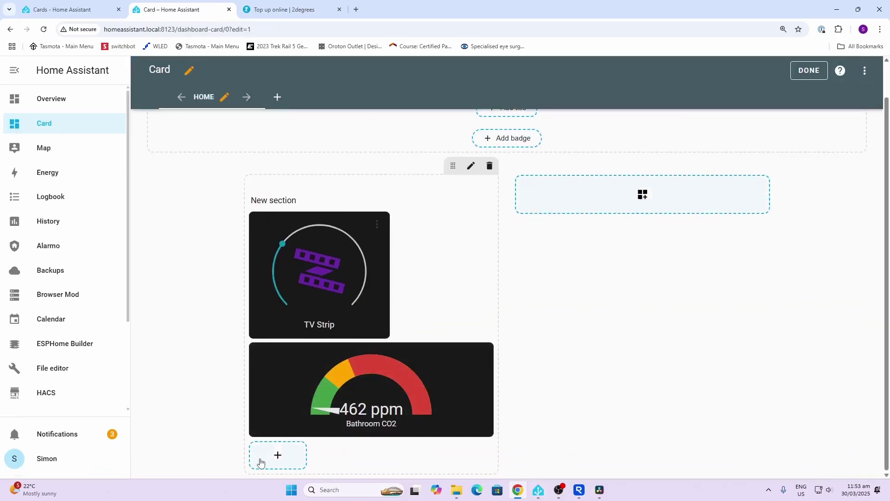
click(278, 455)
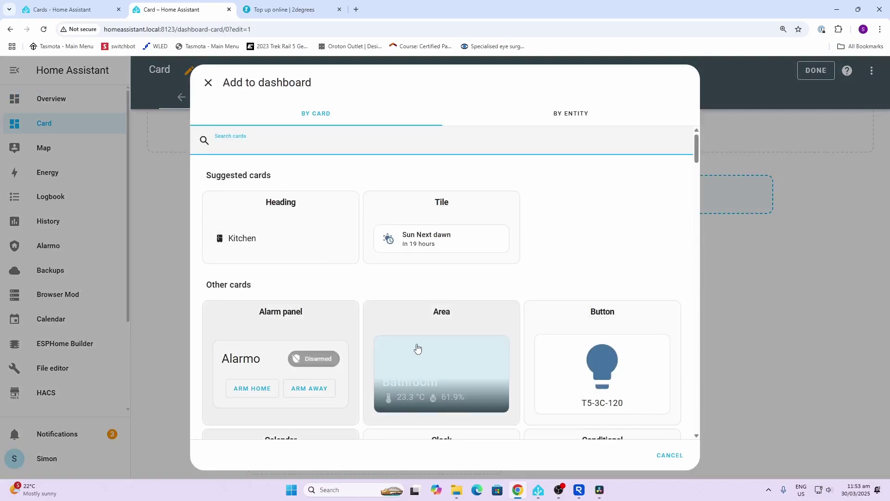
text(to)
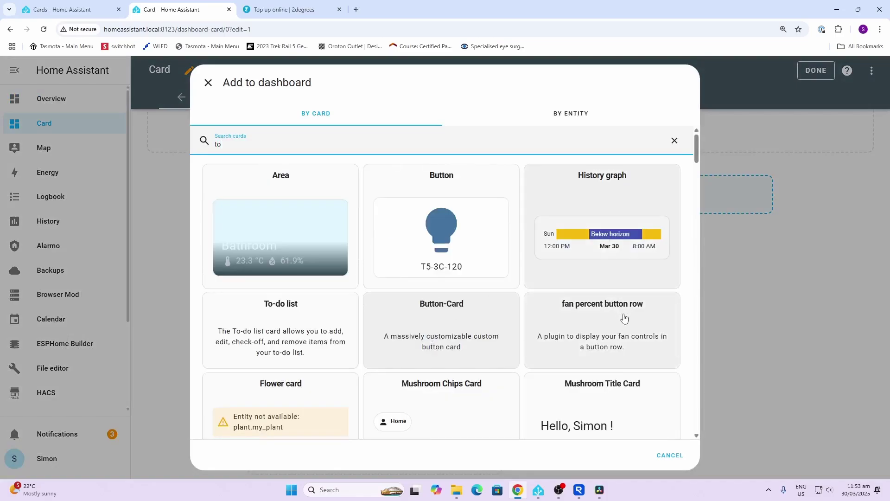
click(346, 337)
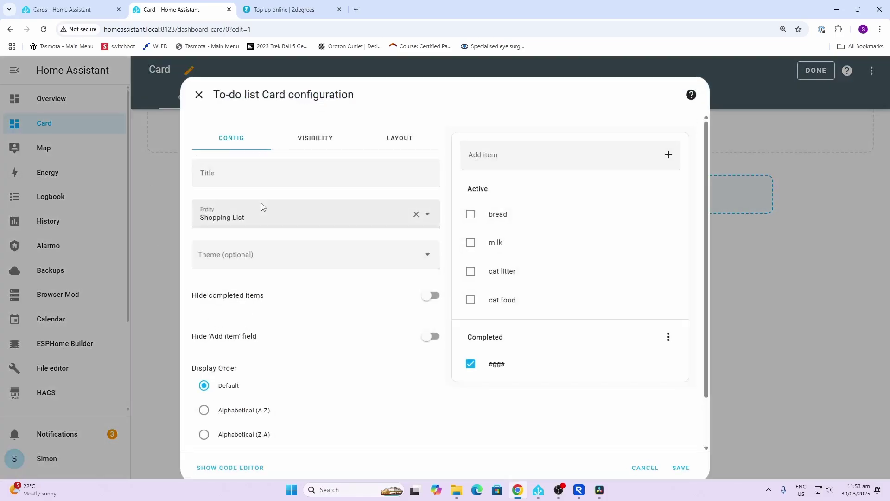
scroll(227, 326, down, 2)
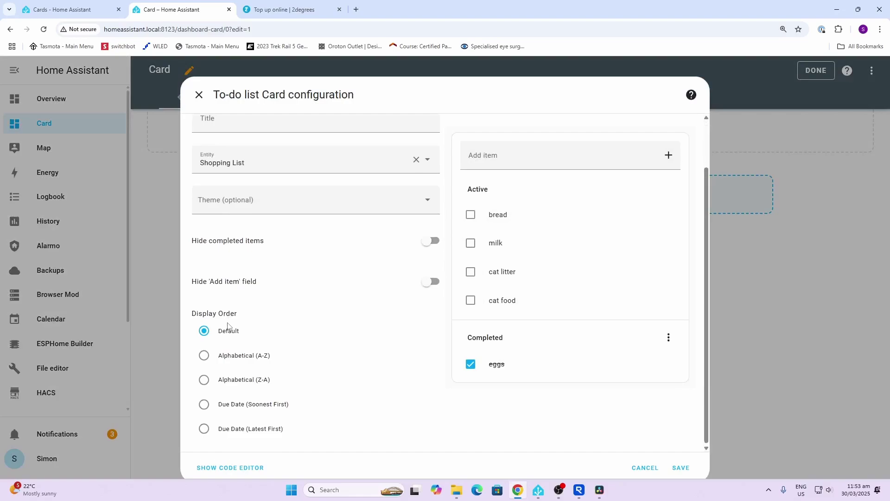
click(432, 241)
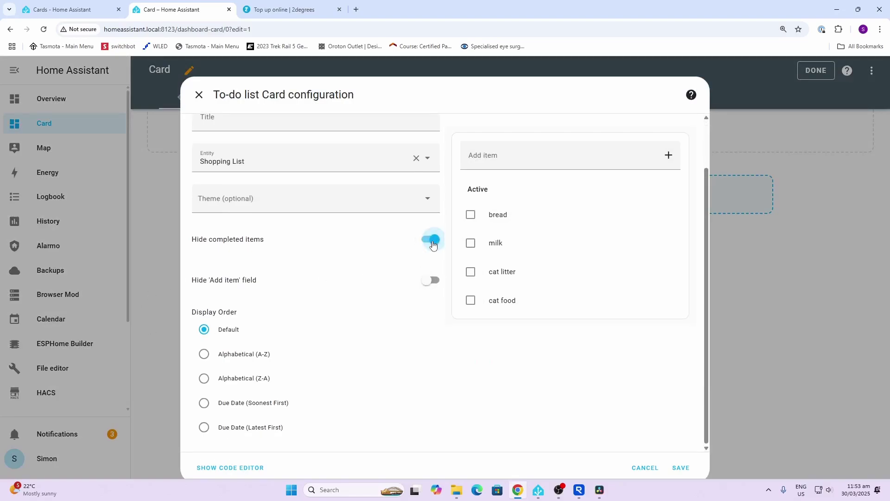
click(433, 245)
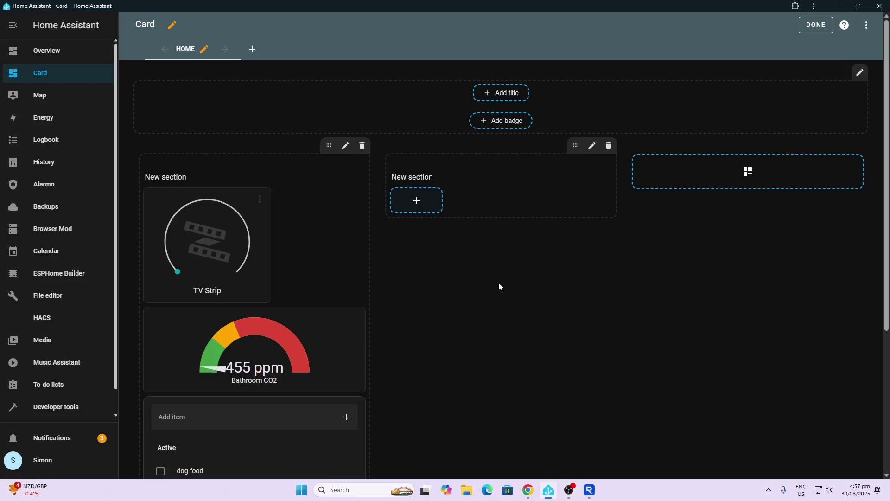
Add a Grid card to the second section with a T5-3C-120 button as its first card.
click(417, 203)
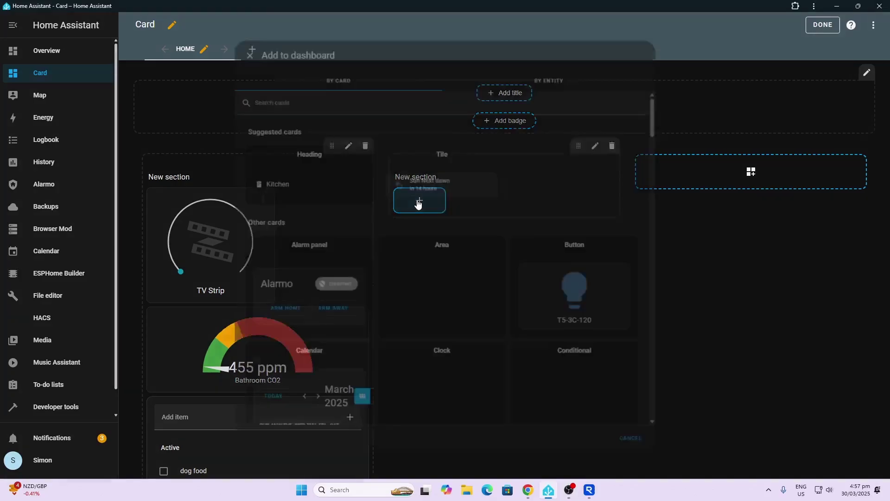
text(gri)
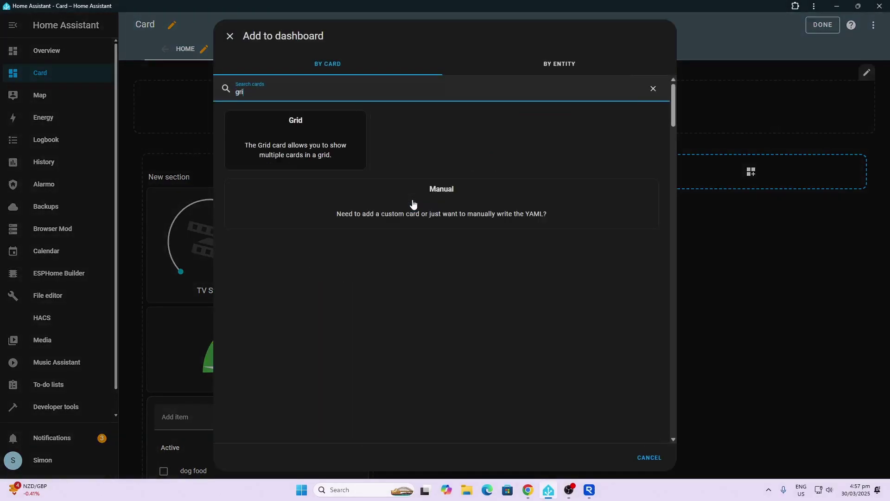
click(257, 131)
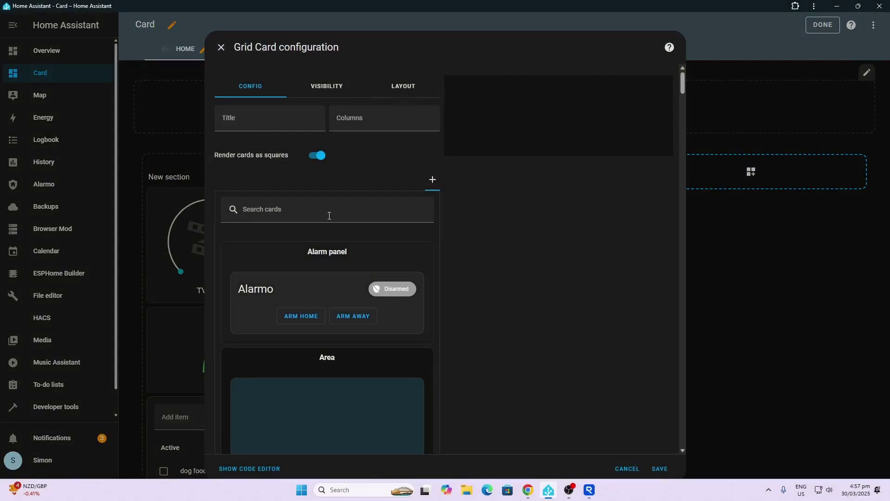
scroll(363, 310, down, 3)
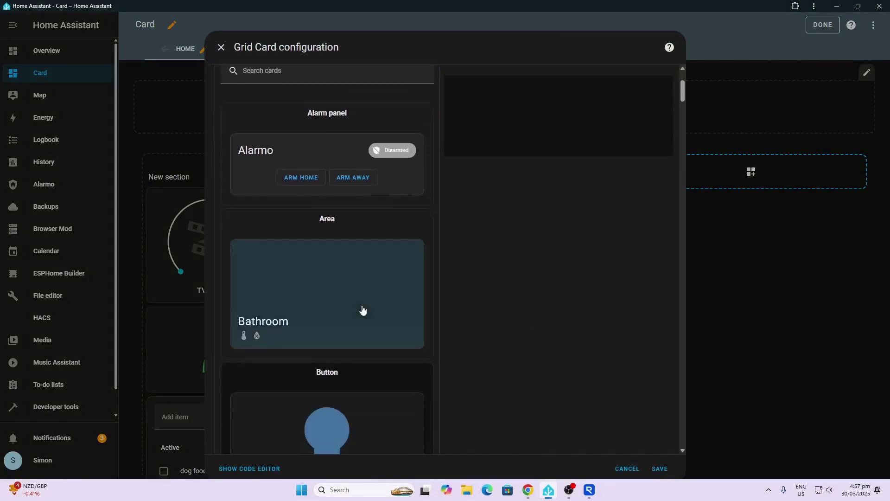
scroll(363, 310, down, 4)
click(382, 239)
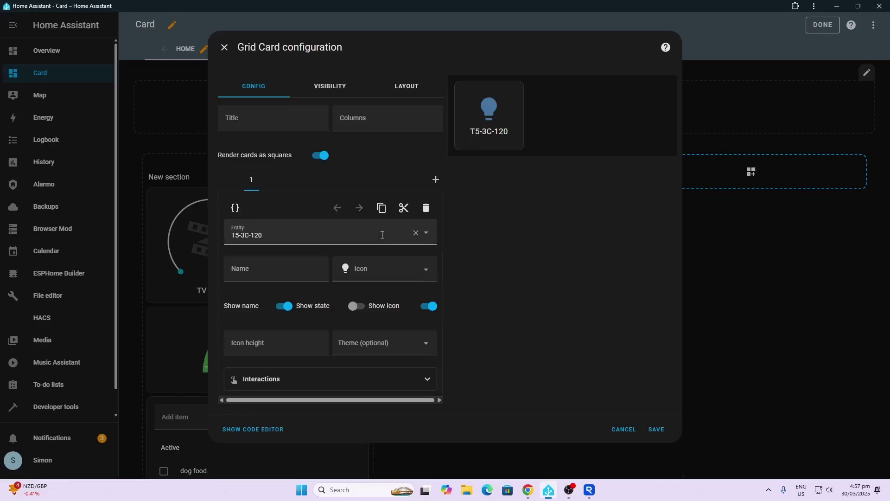
Add a clock card and a Plant Moisture gauge to the grid.
click(435, 179)
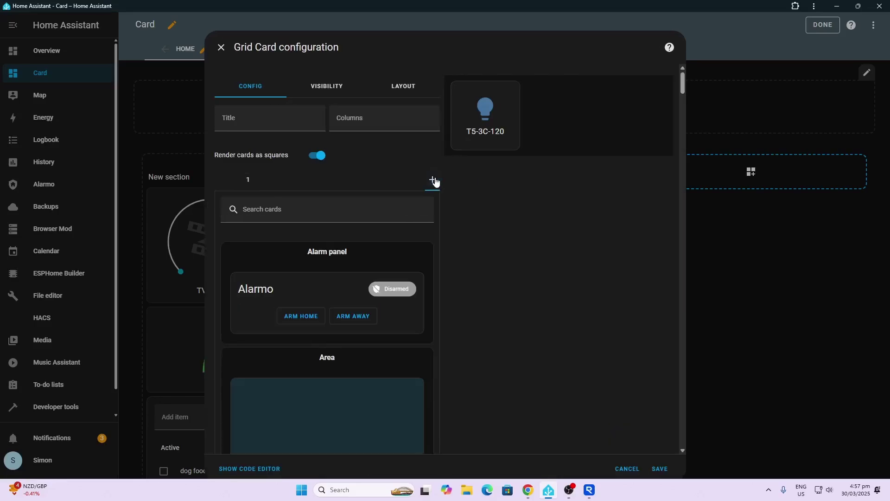
scroll(371, 335, down, 6)
scroll(371, 335, down, 9)
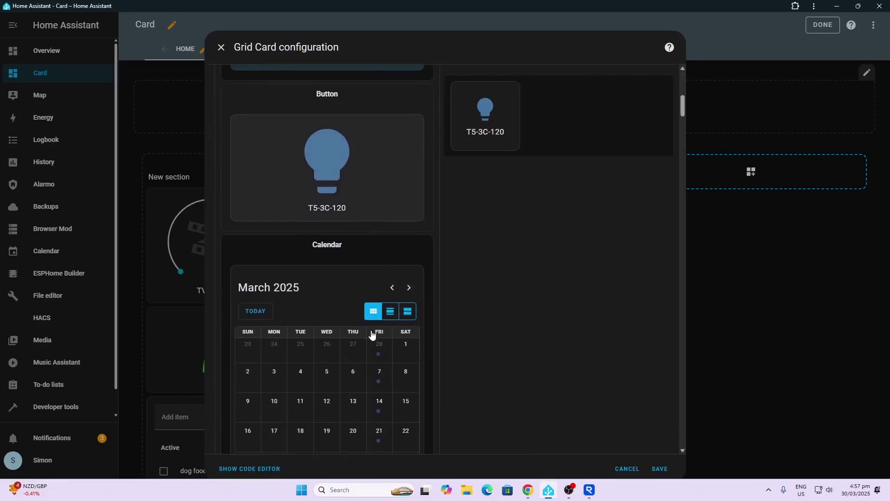
click(350, 279)
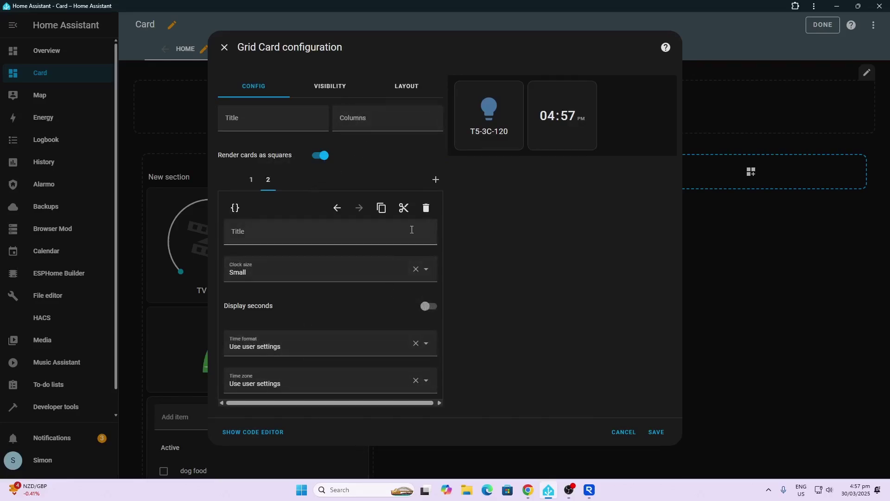
click(436, 181)
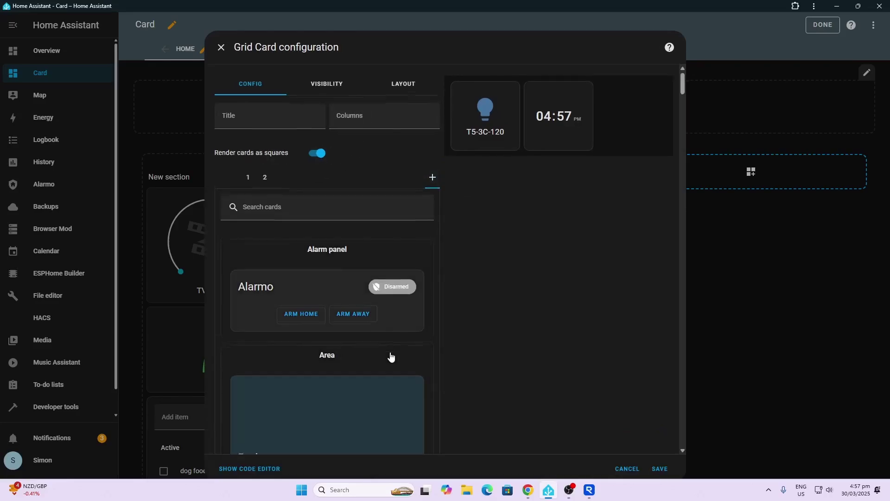
scroll(391, 350, down, 10)
scroll(391, 356, down, 7)
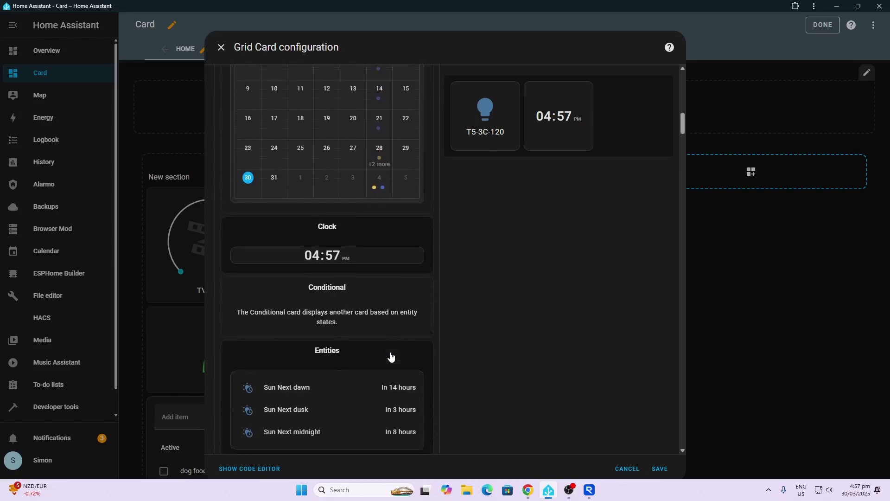
scroll(391, 356, down, 6)
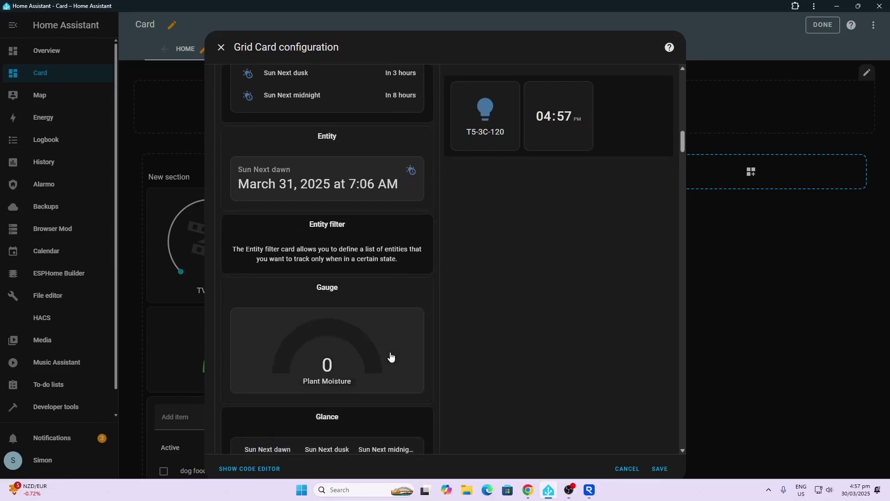
click(365, 246)
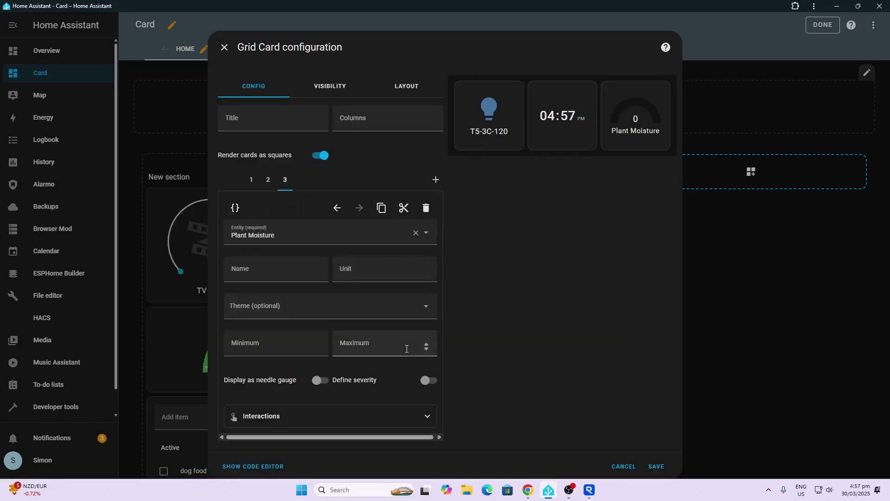
Add a Light card to the second section's grid.
click(435, 181)
scroll(366, 357, down, 10)
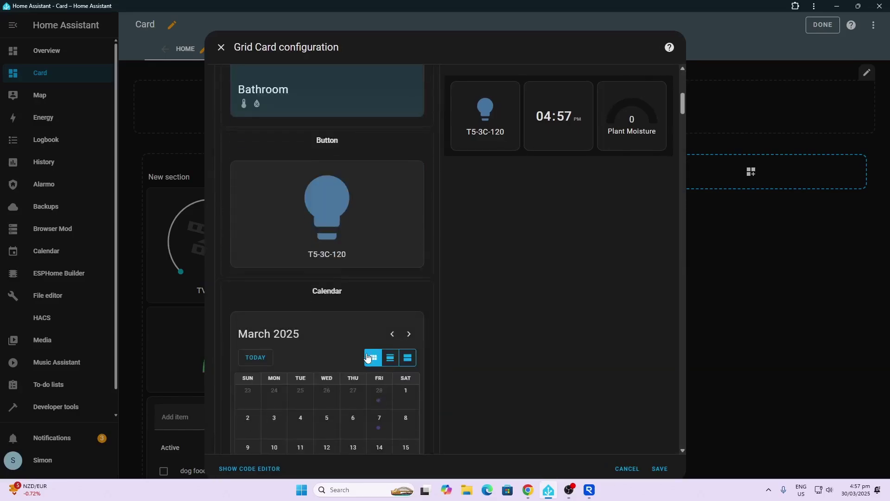
scroll(367, 356, down, 15)
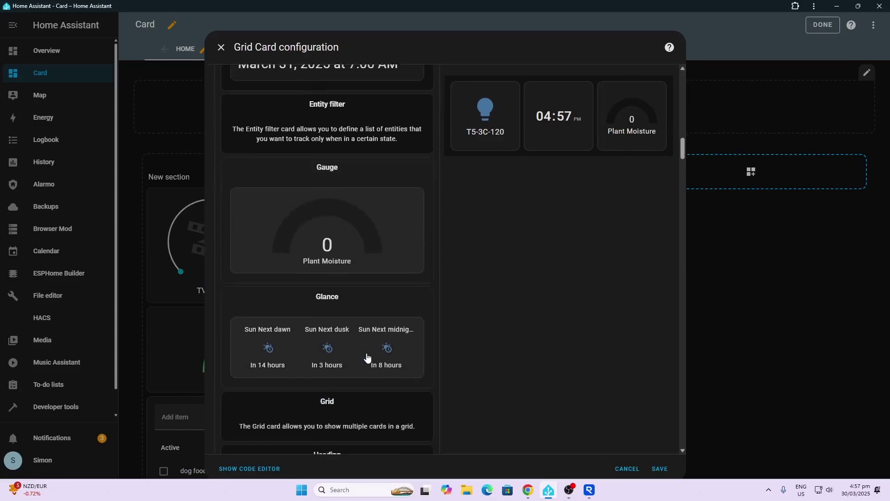
scroll(367, 356, down, 6)
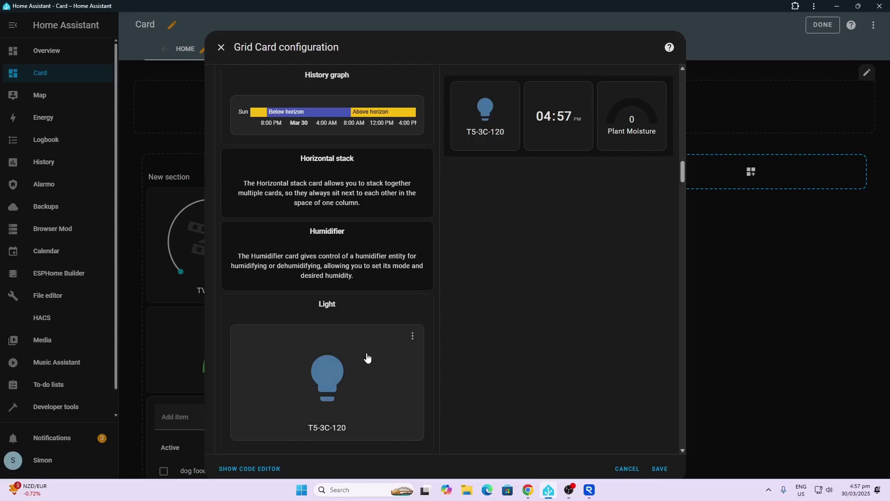
click(367, 357)
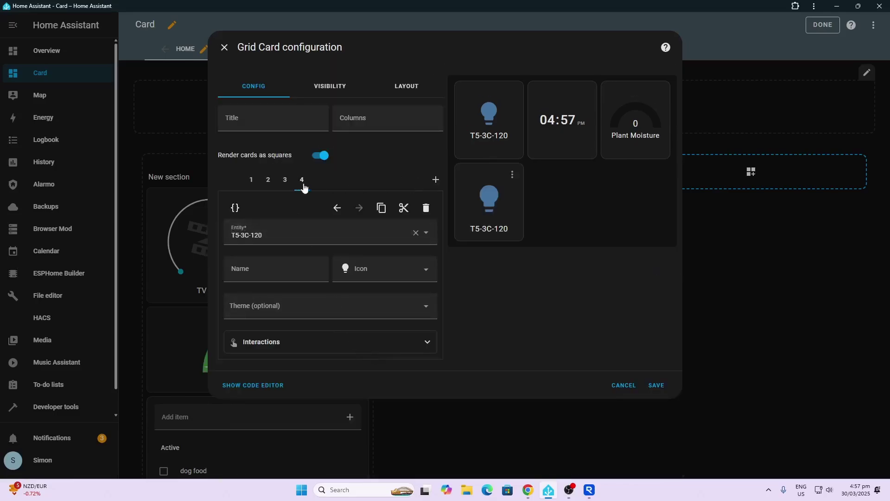
Add a second T5-3C-120 button card and a Sun Next dawn entity card, completing six cards.
click(435, 179)
scroll(402, 246, down, 4)
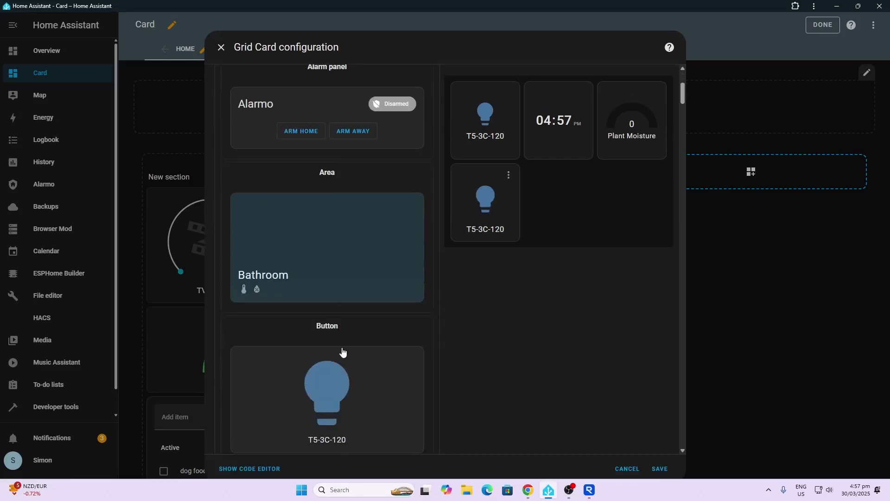
click(345, 359)
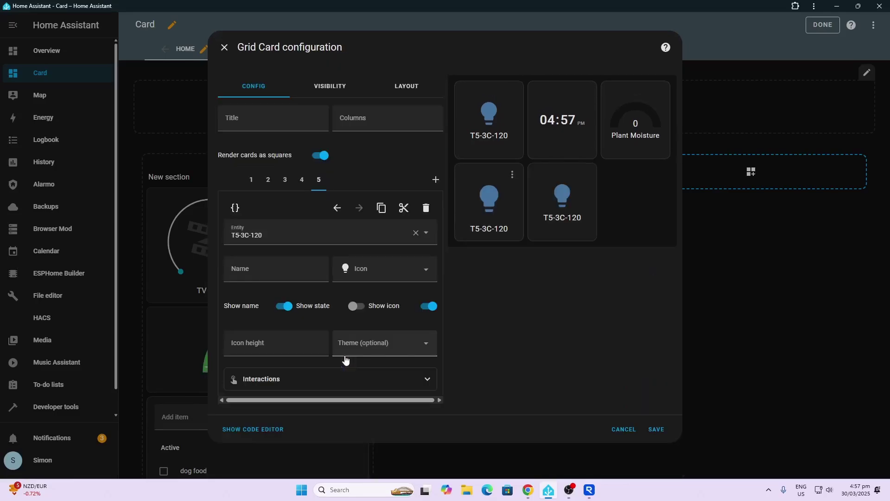
click(436, 179)
scroll(398, 323, down, 10)
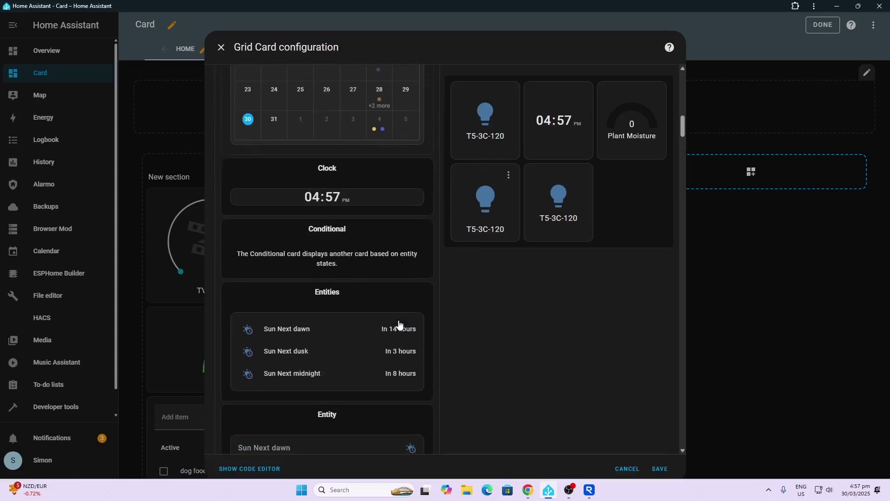
scroll(366, 342, down, 5)
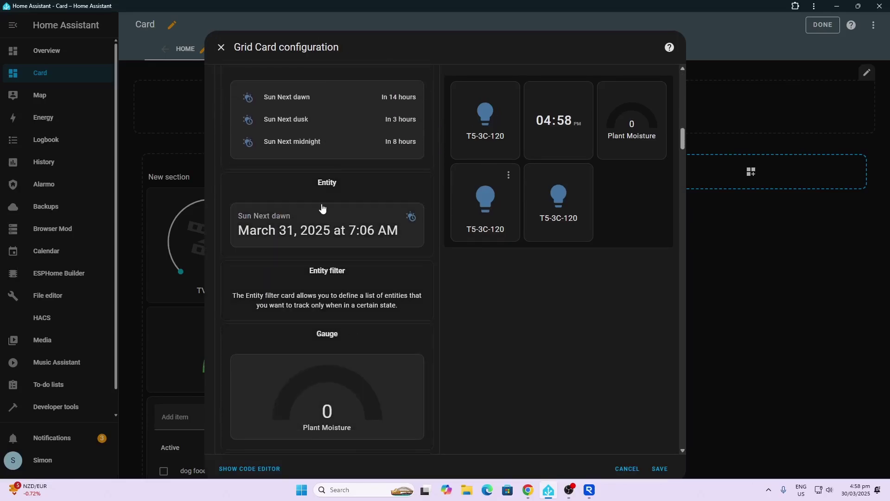
click(323, 209)
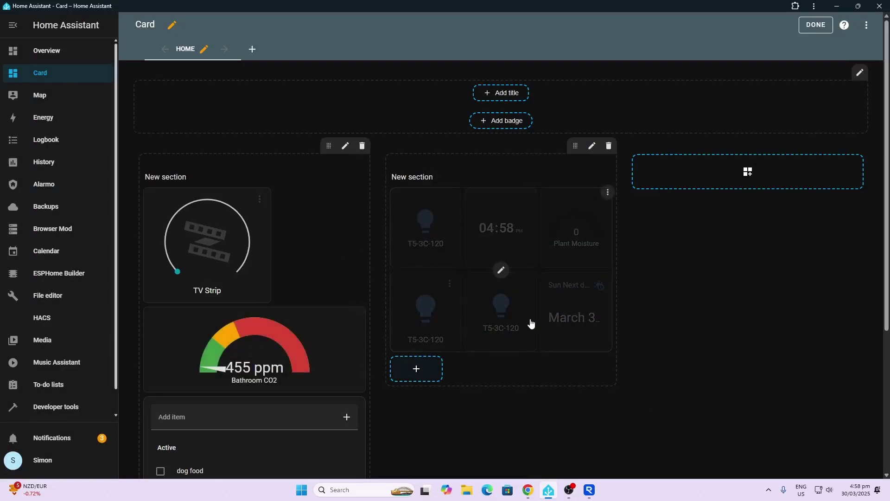
Open Edit section for the grid's section to view its width setting of 1.
click(592, 145)
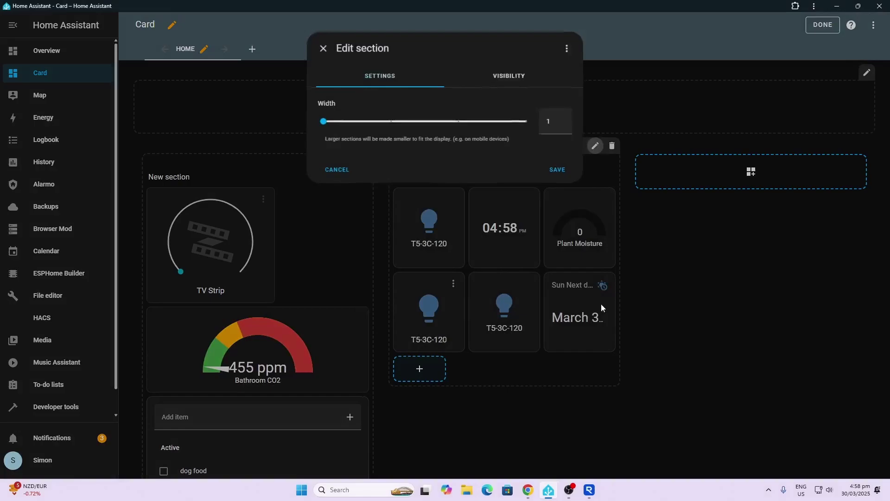